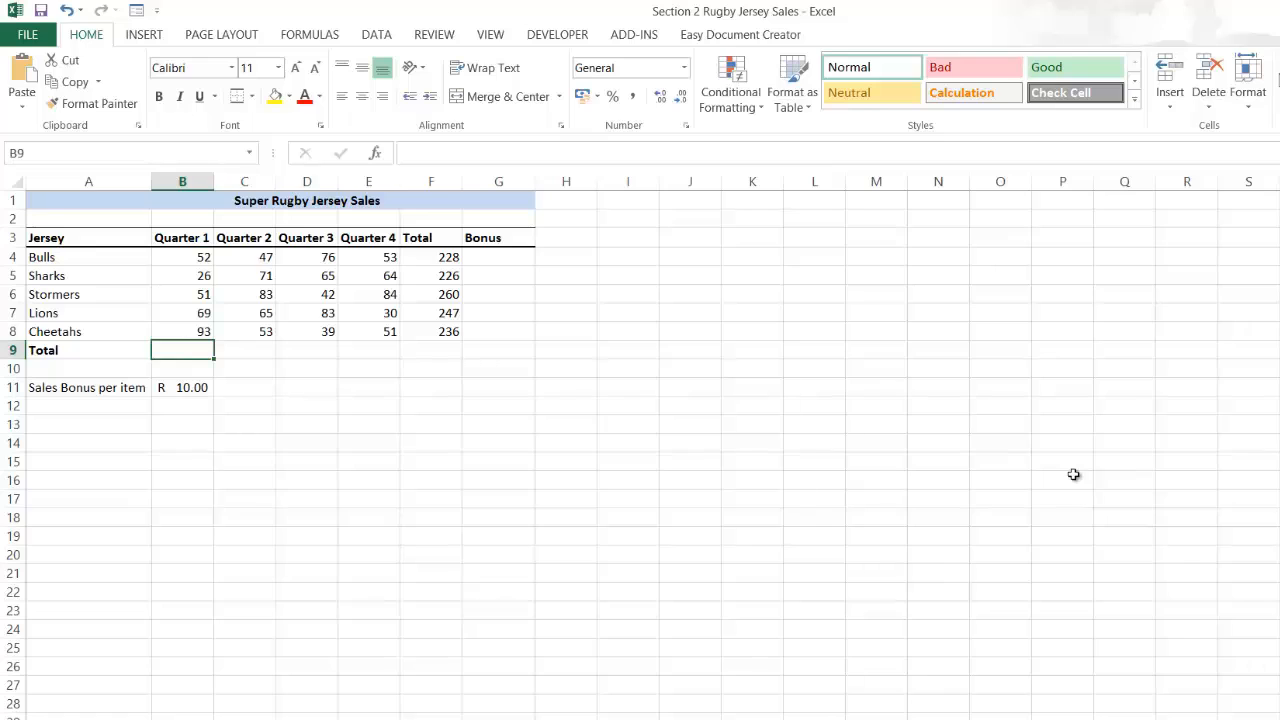
# - Enter the formula =B4+B5+B6+B7+B8 in cell B9 to total the Quarter 1 sales
pyautogui.write('=')
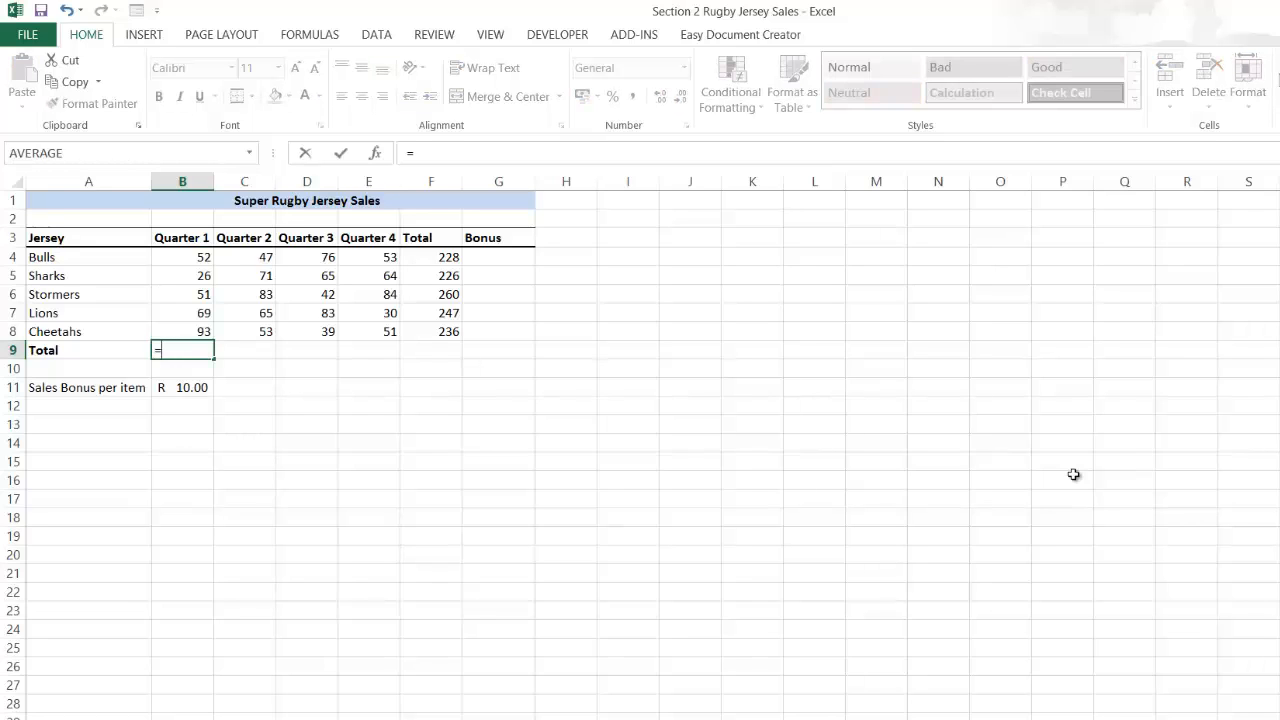
pyautogui.write('B4')
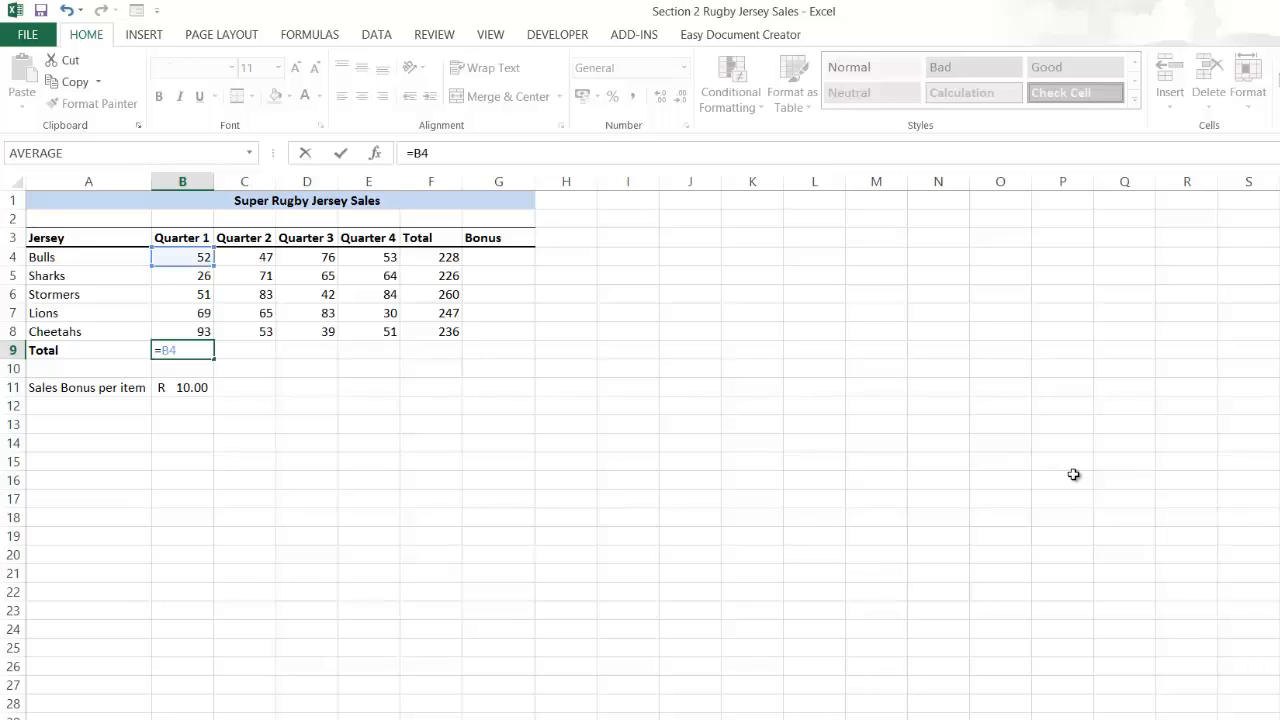
pyautogui.write('+B5+B6+B7+B8')
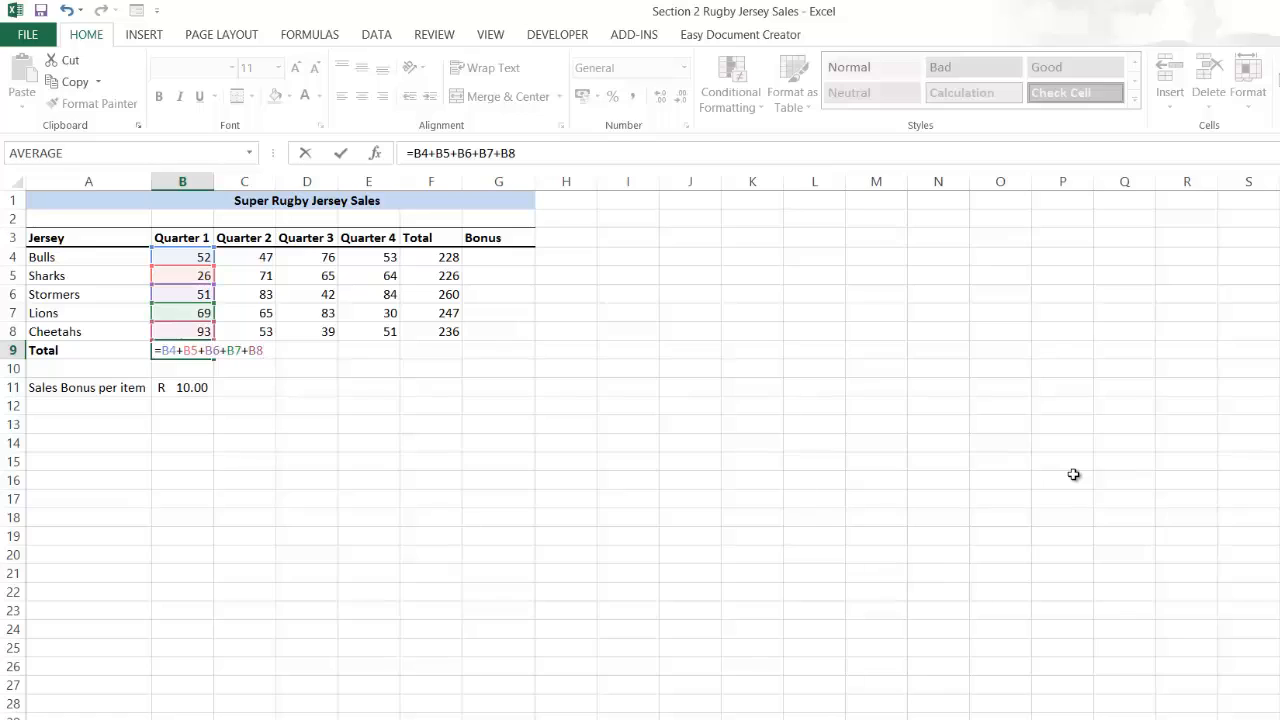
pyautogui.press('Return')
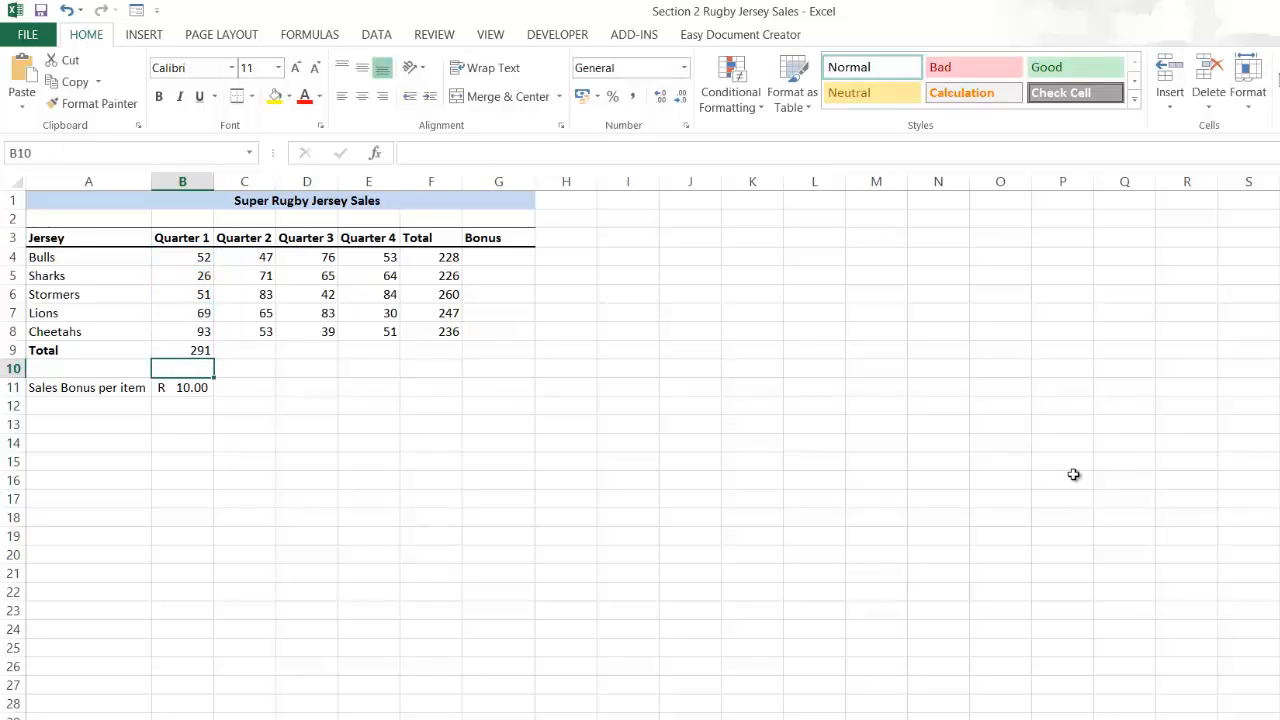
# - Replace the Quarter 1 total in B9 with a formula adding B4 through B8, picking each cell reference from the sheet
pyautogui.press('Up')
pyautogui.write('=')
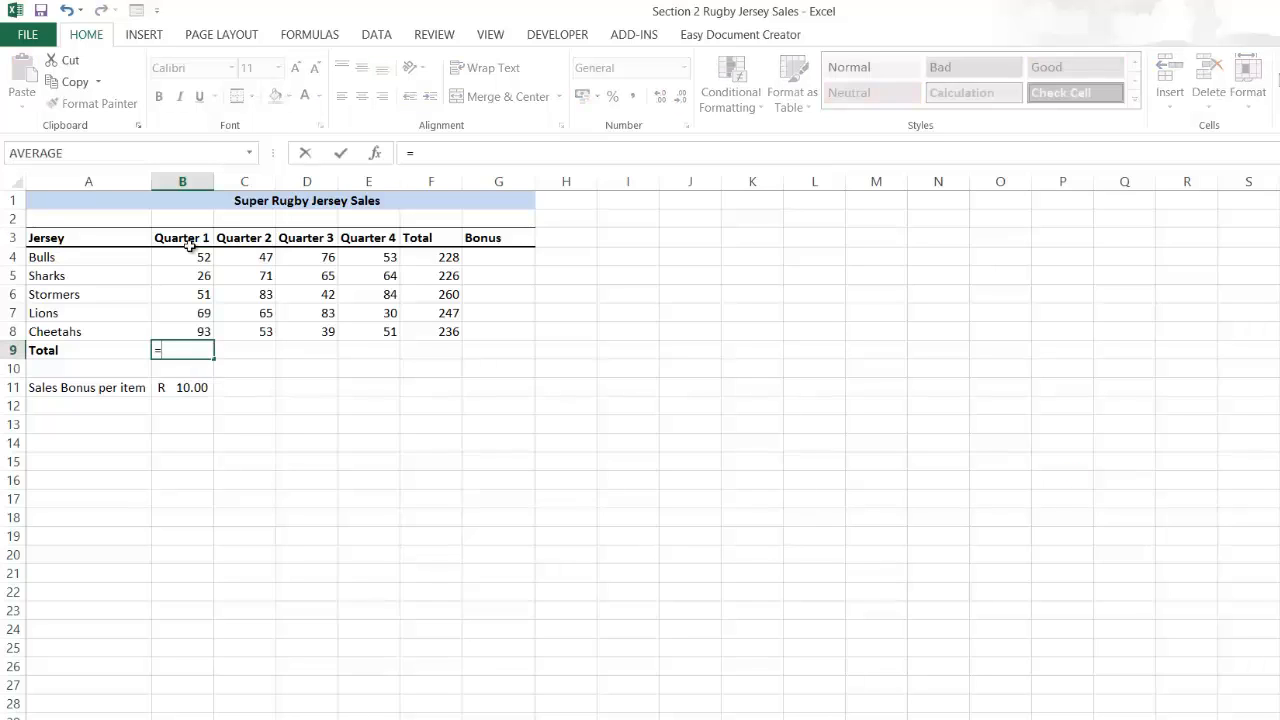
pyautogui.click(190, 257)
pyautogui.write('+')
pyautogui.click(203, 275)
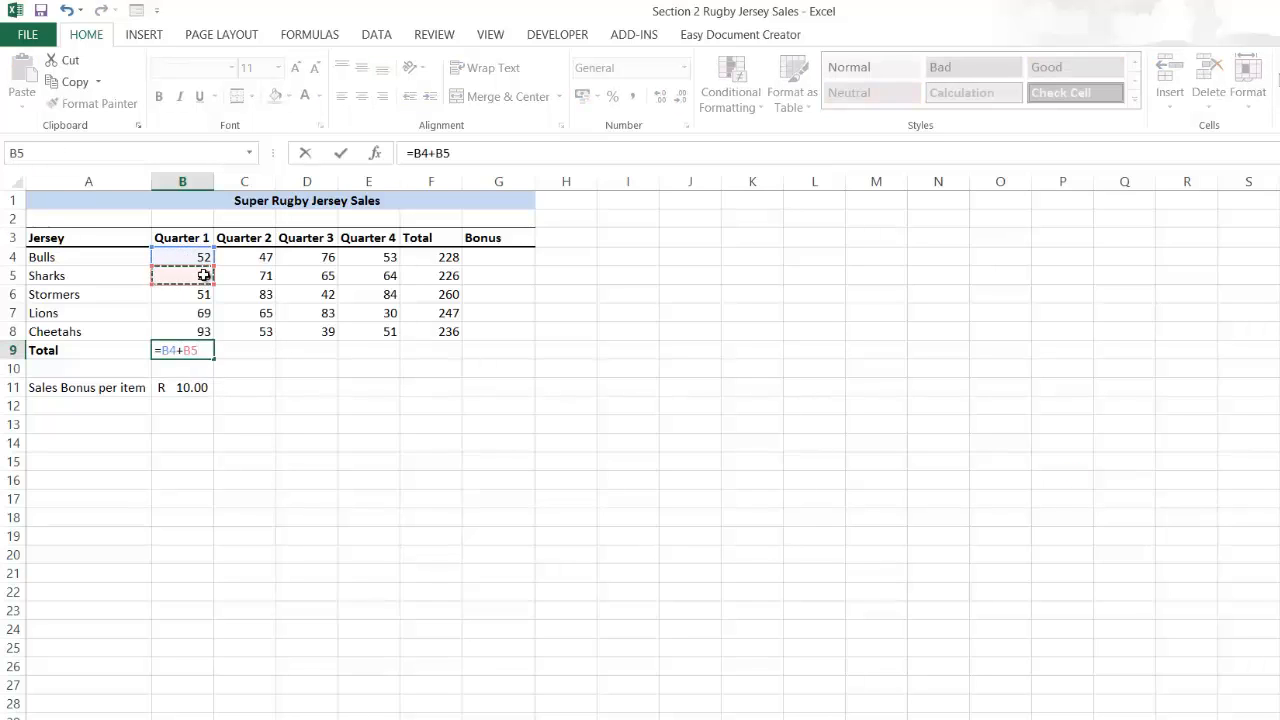
pyautogui.write('+')
pyautogui.click(198, 293)
pyautogui.write('+')
pyautogui.click(196, 312)
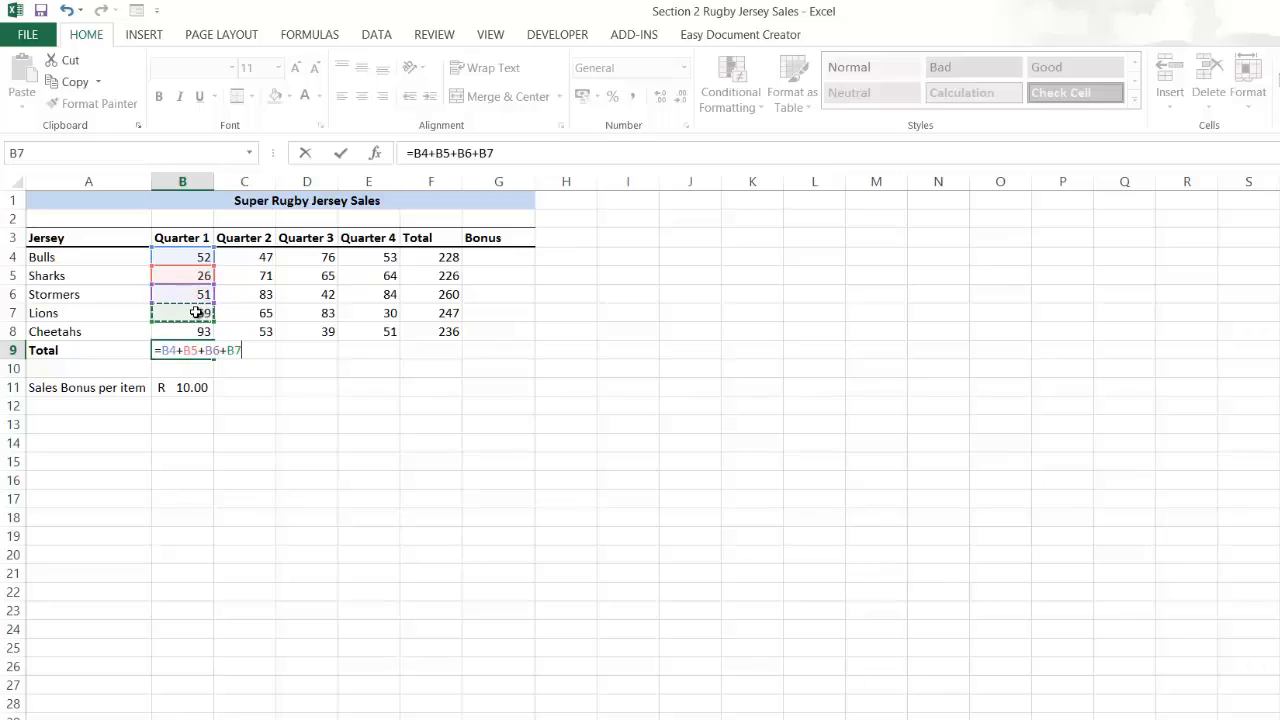
pyautogui.write('+')
pyautogui.click(192, 329)
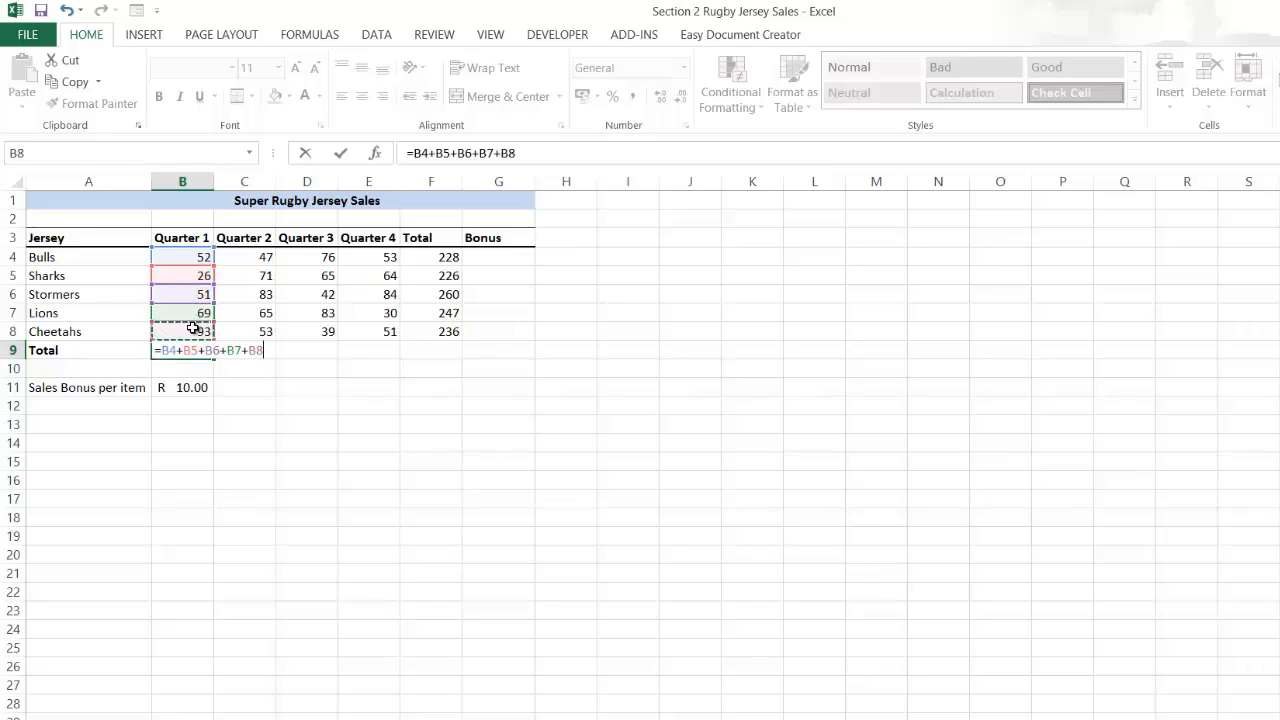
pyautogui.press('Return')
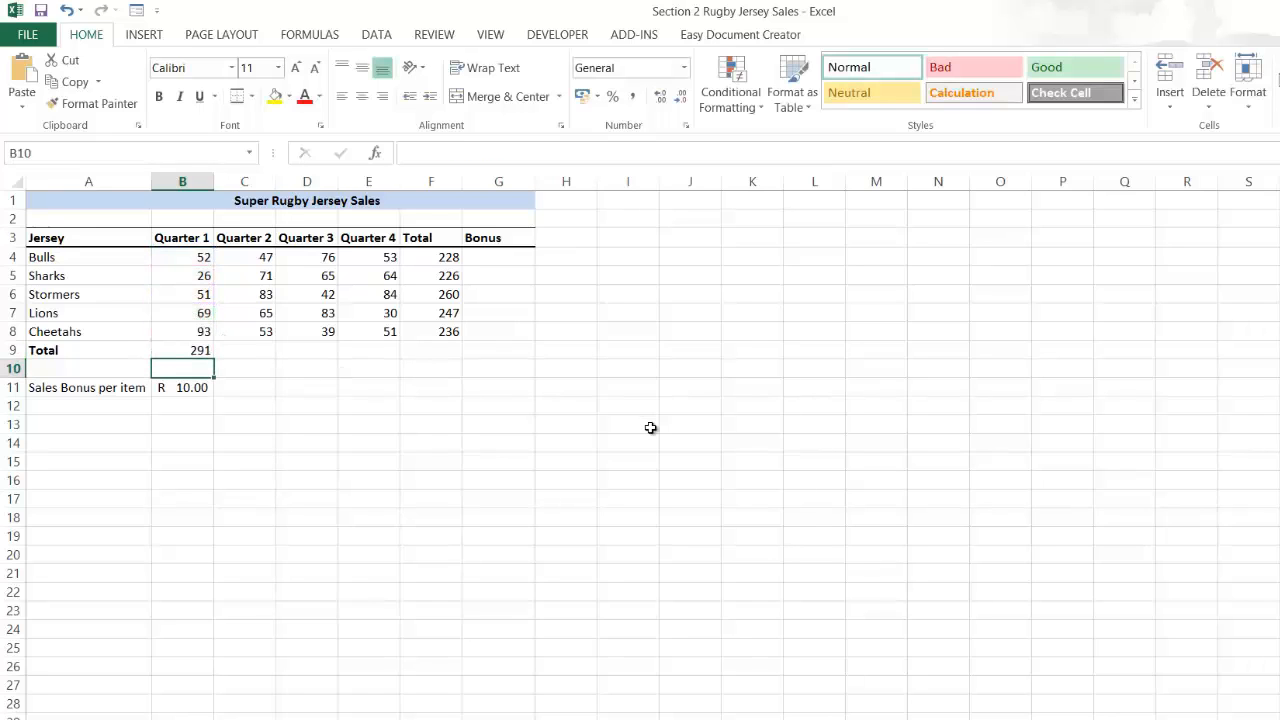
# - Undo the last entry in B9 and total the Quarter 1 sales there with AutoSum over B4:B8
pyautogui.hotkey('ctrl', 'z')
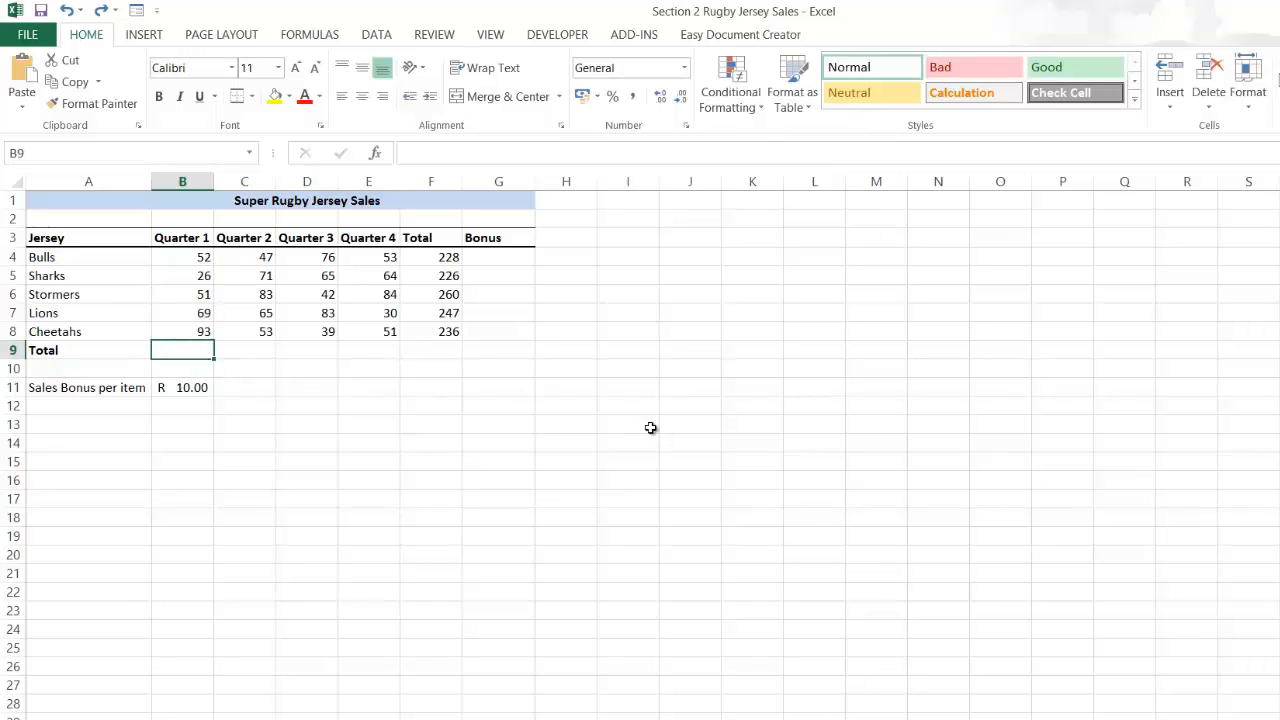
pyautogui.click(323, 38)
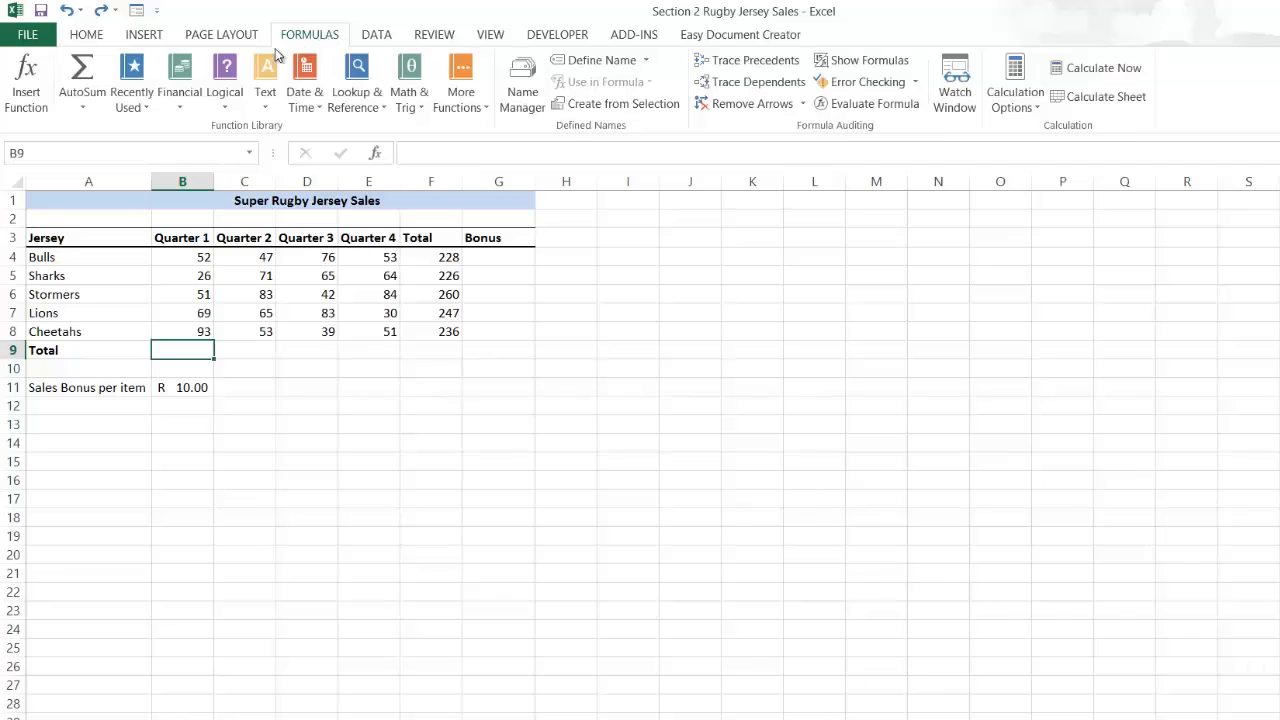
pyautogui.click(88, 76)
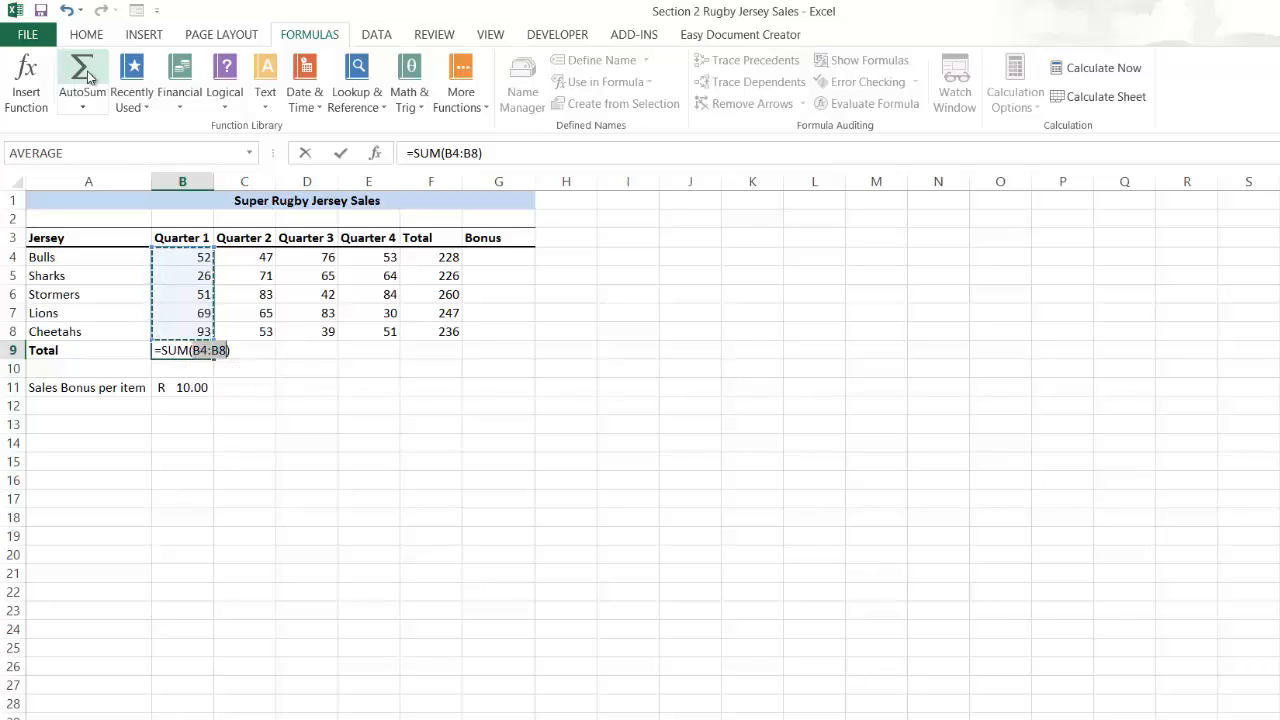
pyautogui.press('Return')
pyautogui.press('Up')
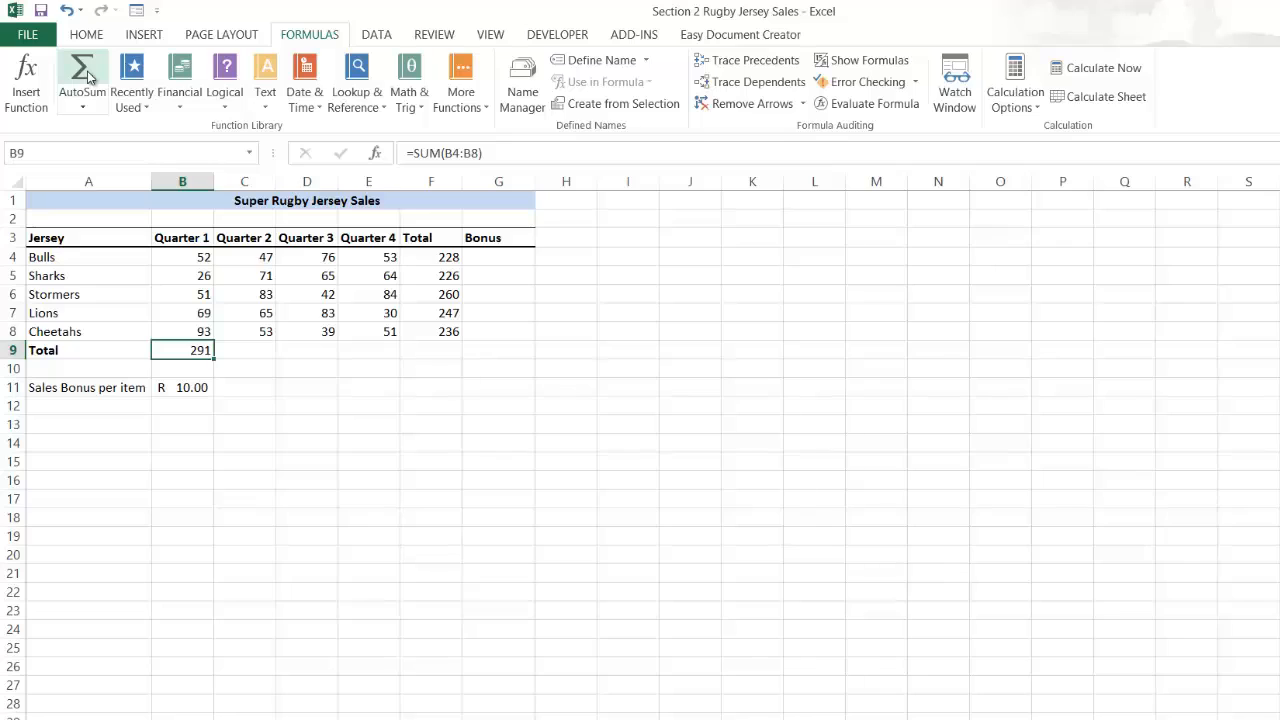
# - Clear cell B9 and re-enter the Quarter 1 total with AutoSum as =SUM(B4:B8)
pyautogui.press('Delete')
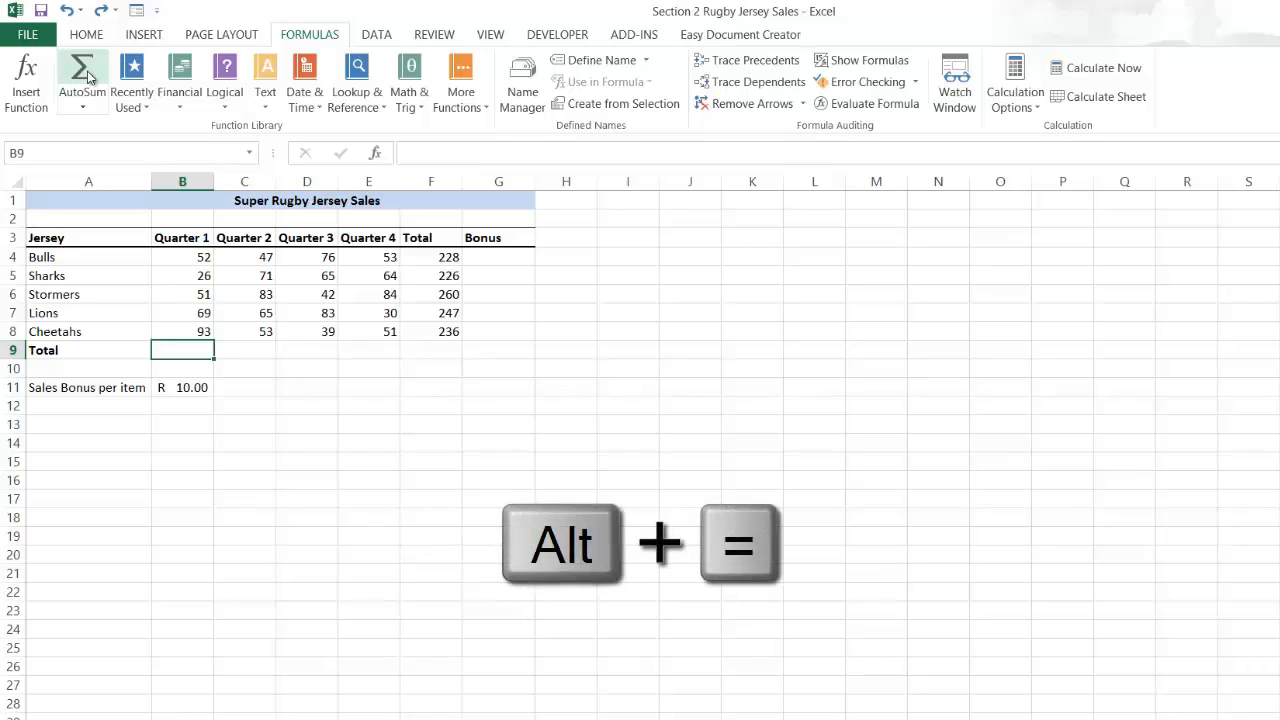
pyautogui.hotkey('alt', '=')
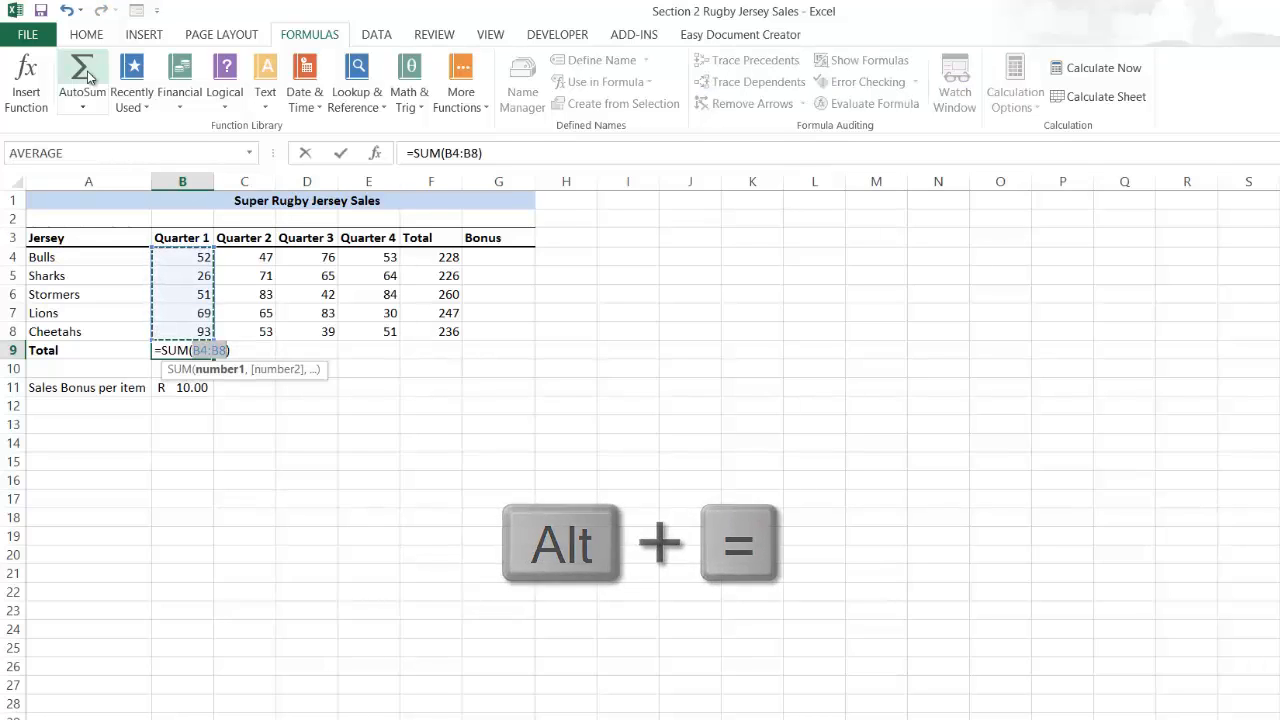
pyautogui.press('Return')
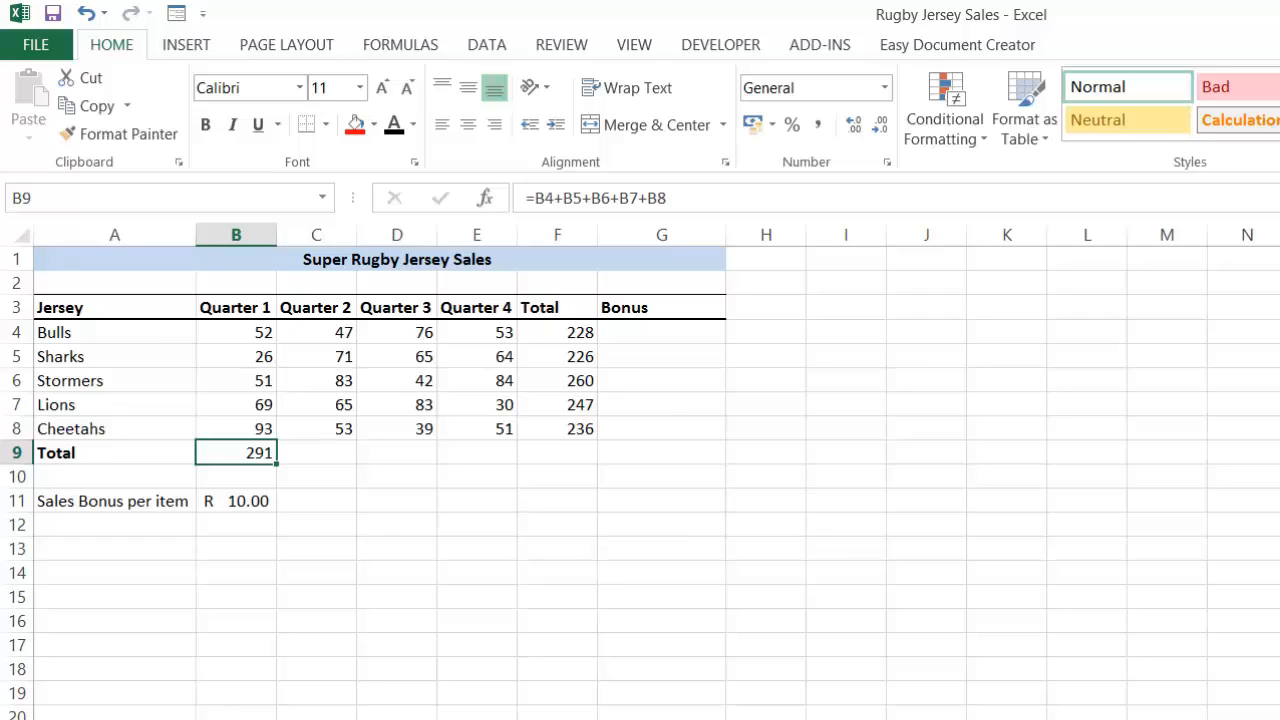
# - Copy the Quarter 1 total formula from B9 into C9 for Quarter 2
pyautogui.hotkey('ctrl', 'c')
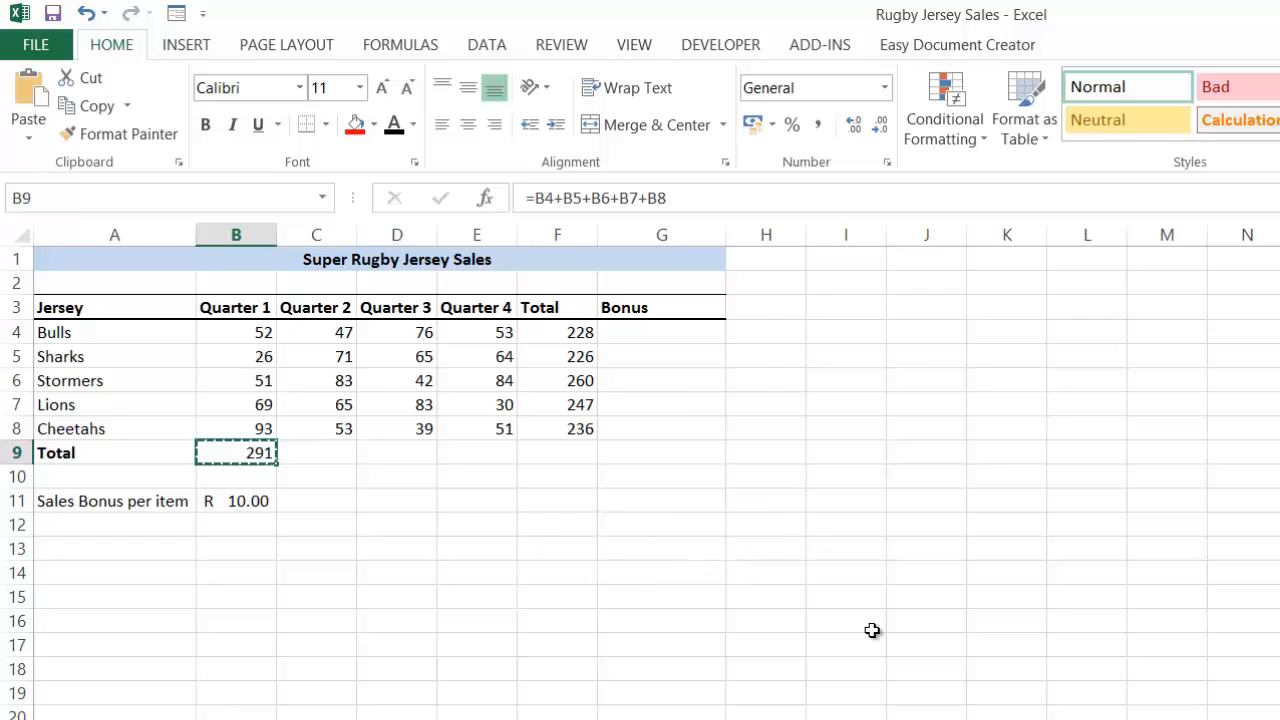
pyautogui.press('Right')
pyautogui.hotkey('ctrl', 'v')
pyautogui.press('Escape')
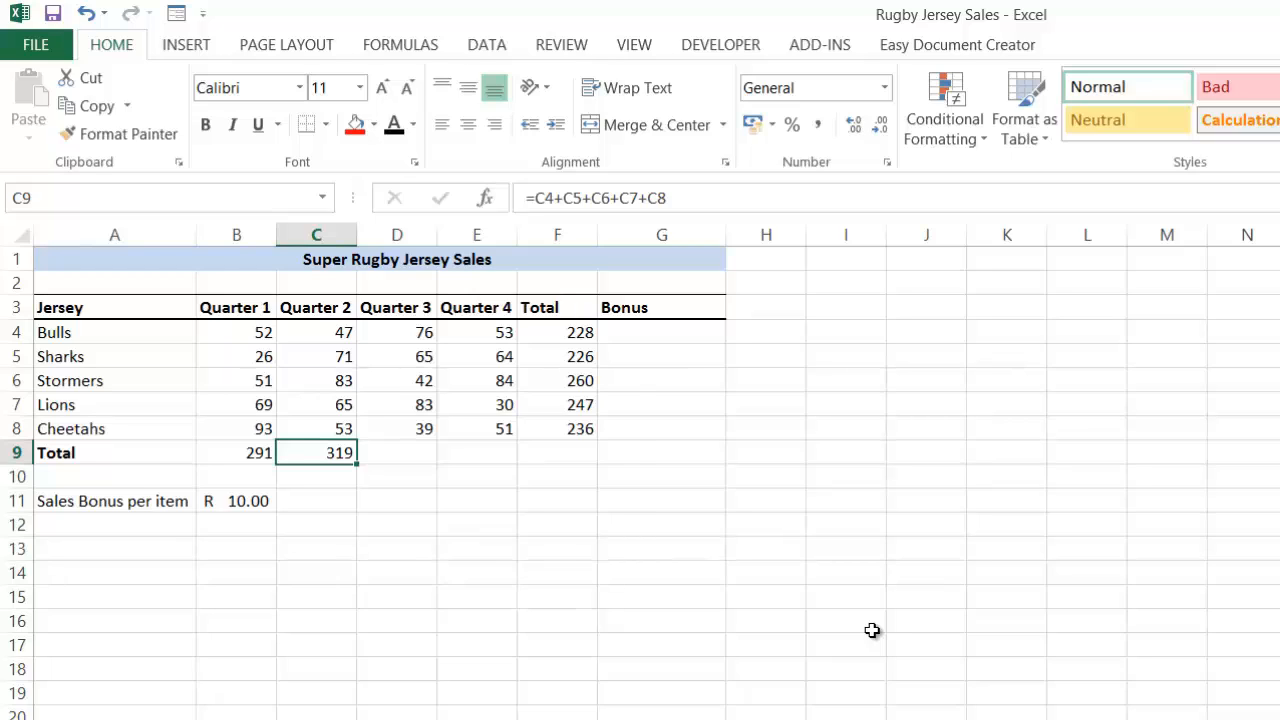
# - Copy the Quarter 1 total formula from B9 into D9 for Quarter 3
pyautogui.press('Left')
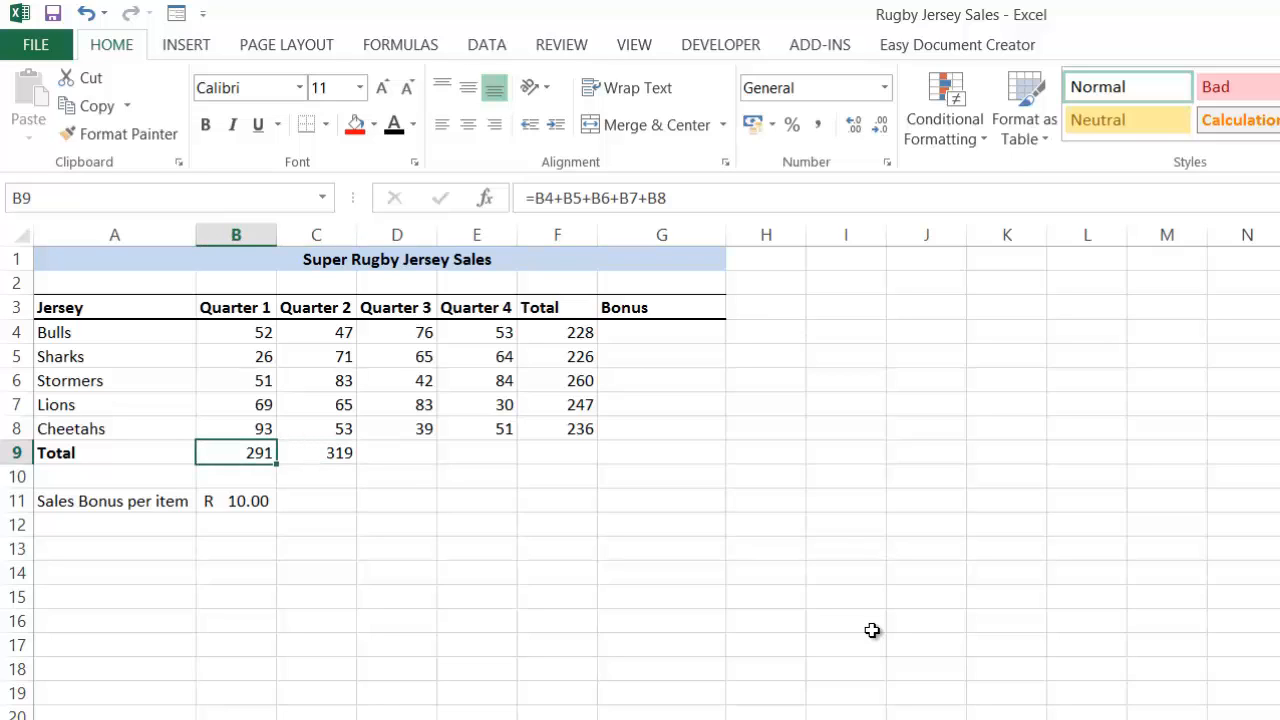
pyautogui.hotkey('ctrl', 'c')
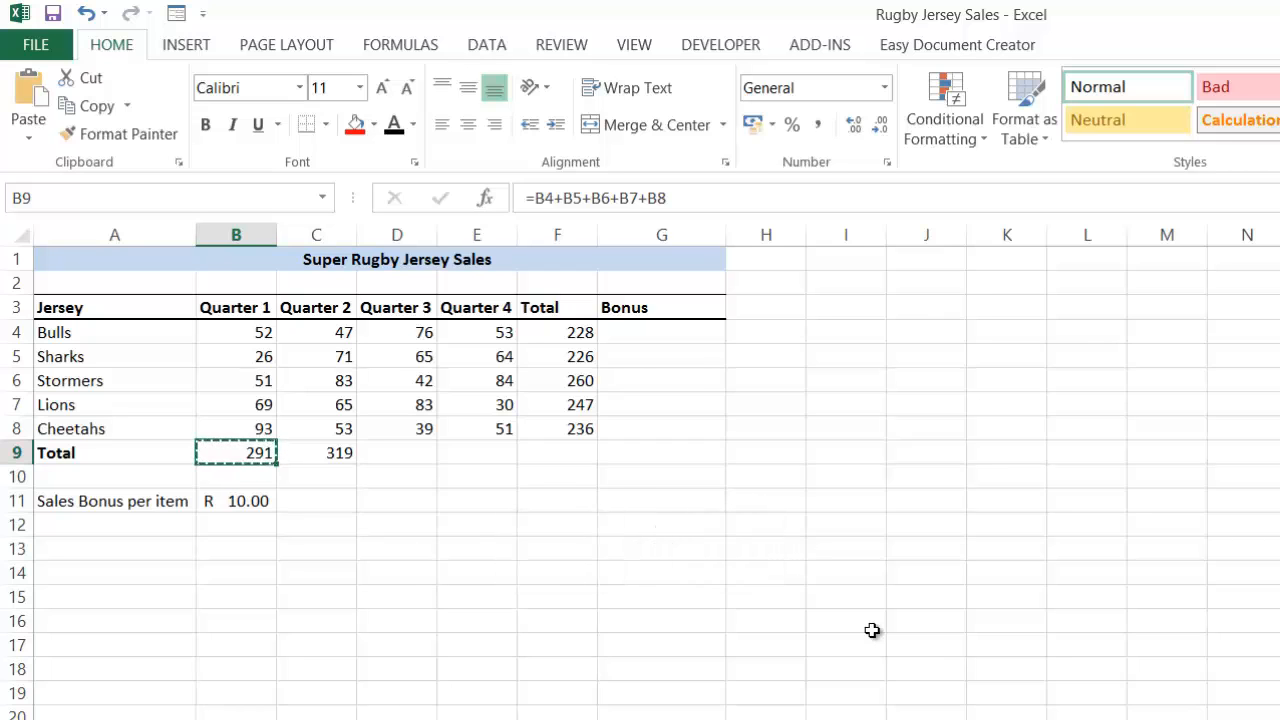
pyautogui.press('Right')
pyautogui.press('Right')
pyautogui.hotkey('ctrl', 'v')
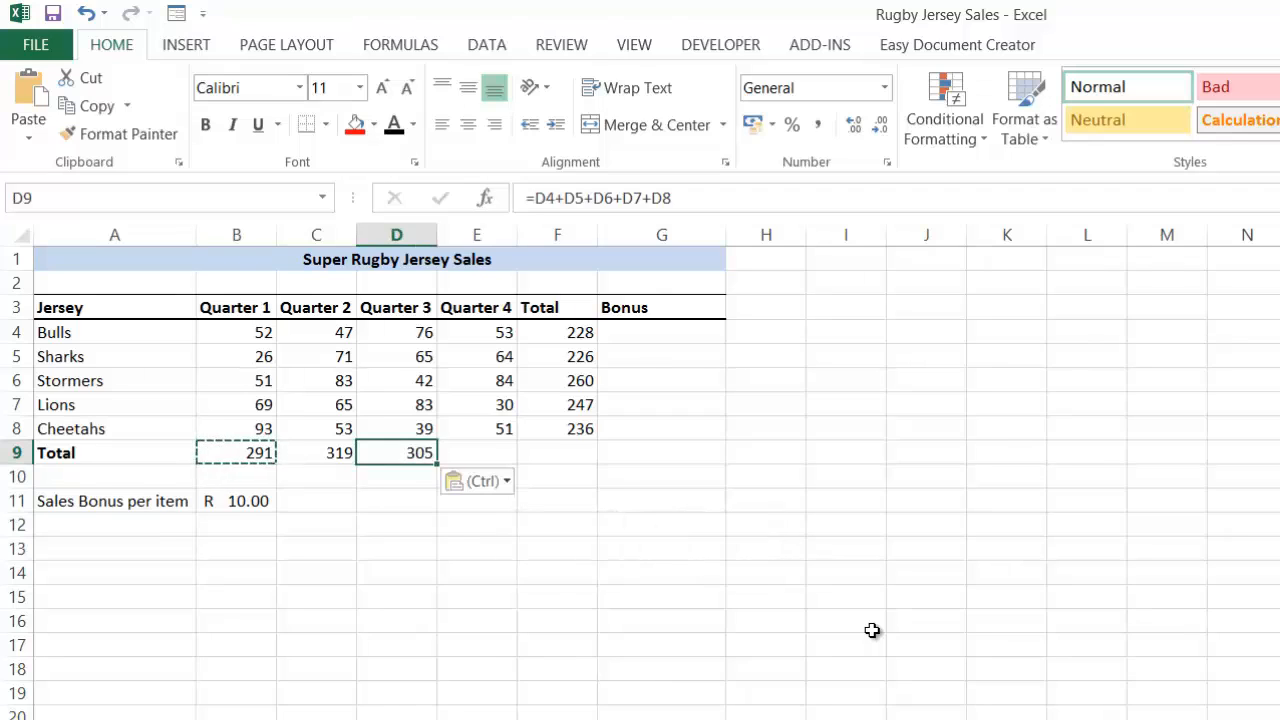
pyautogui.press('Escape')
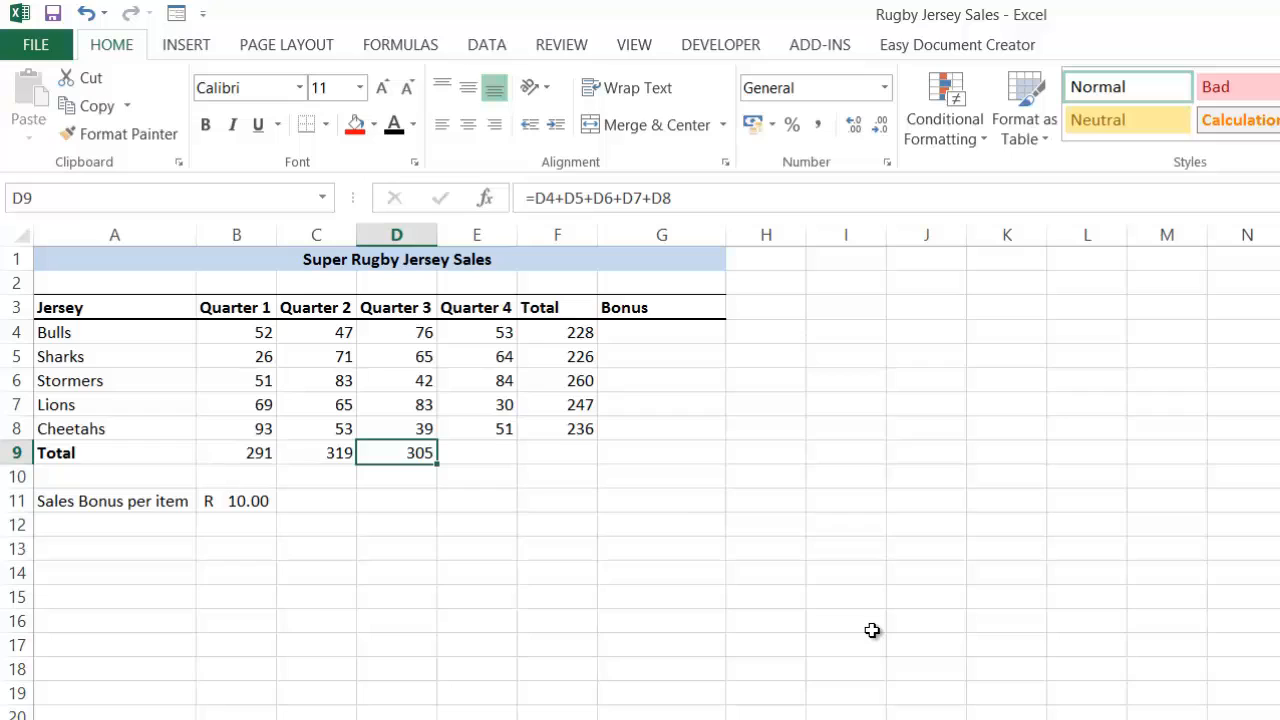
# - Fill the Quarter 1 total formula from B9 across the Total row to F9
pyautogui.press('Left')
pyautogui.press('Left')
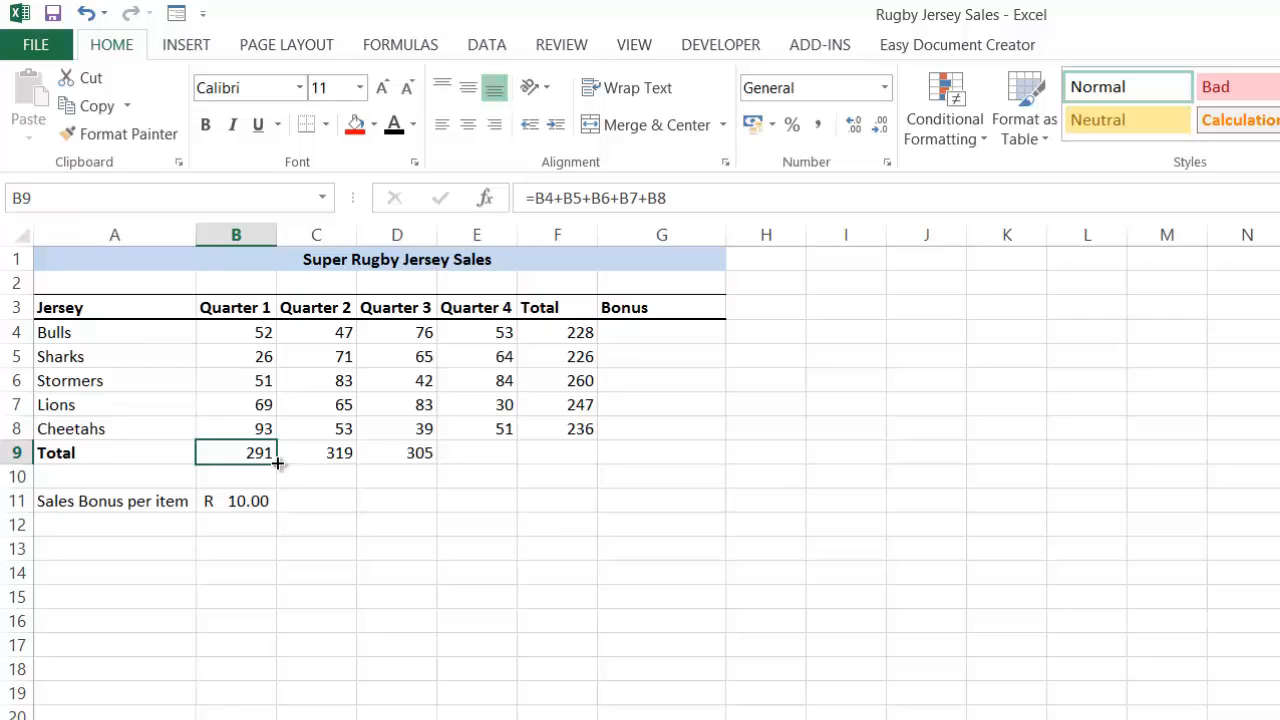
pyautogui.moveTo(278, 462); pyautogui.dragTo(616, 460)
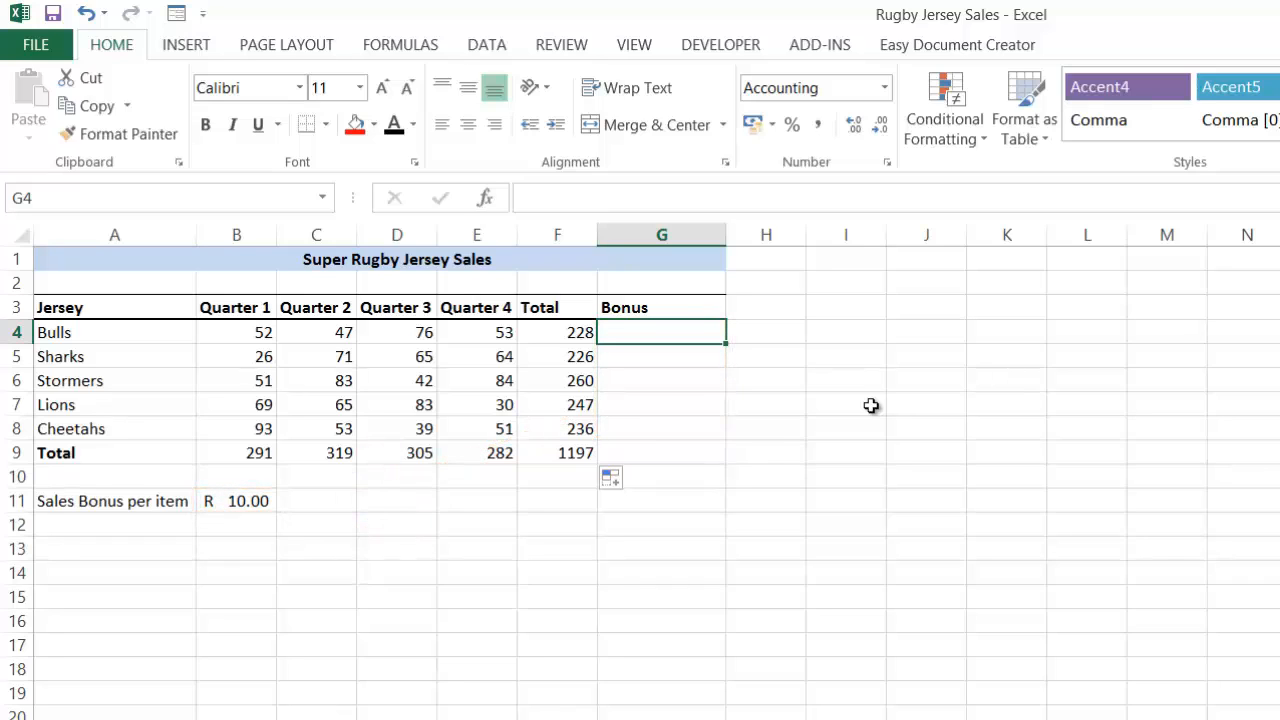
# - Calculate the Bulls bonus in G4 as =F4*$B$11 with an absolute reference to B11, and fill the formula down to G9
pyautogui.write('=')
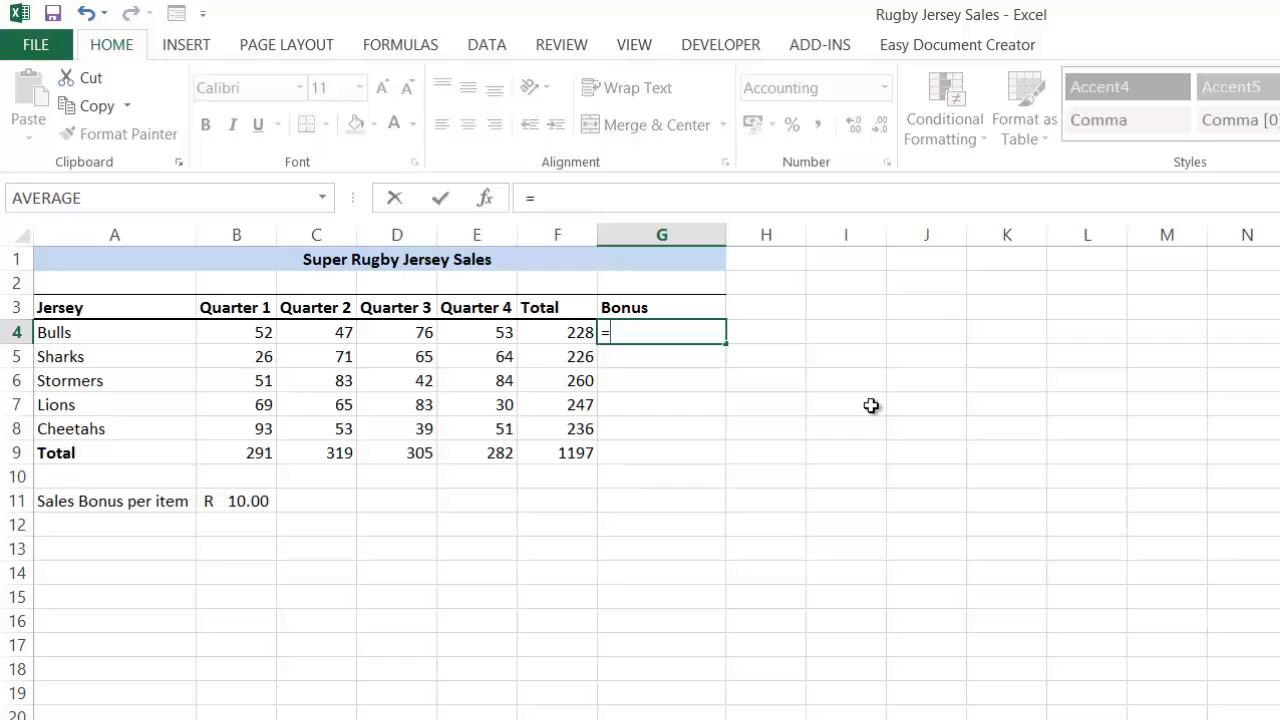
pyautogui.click(570, 332)
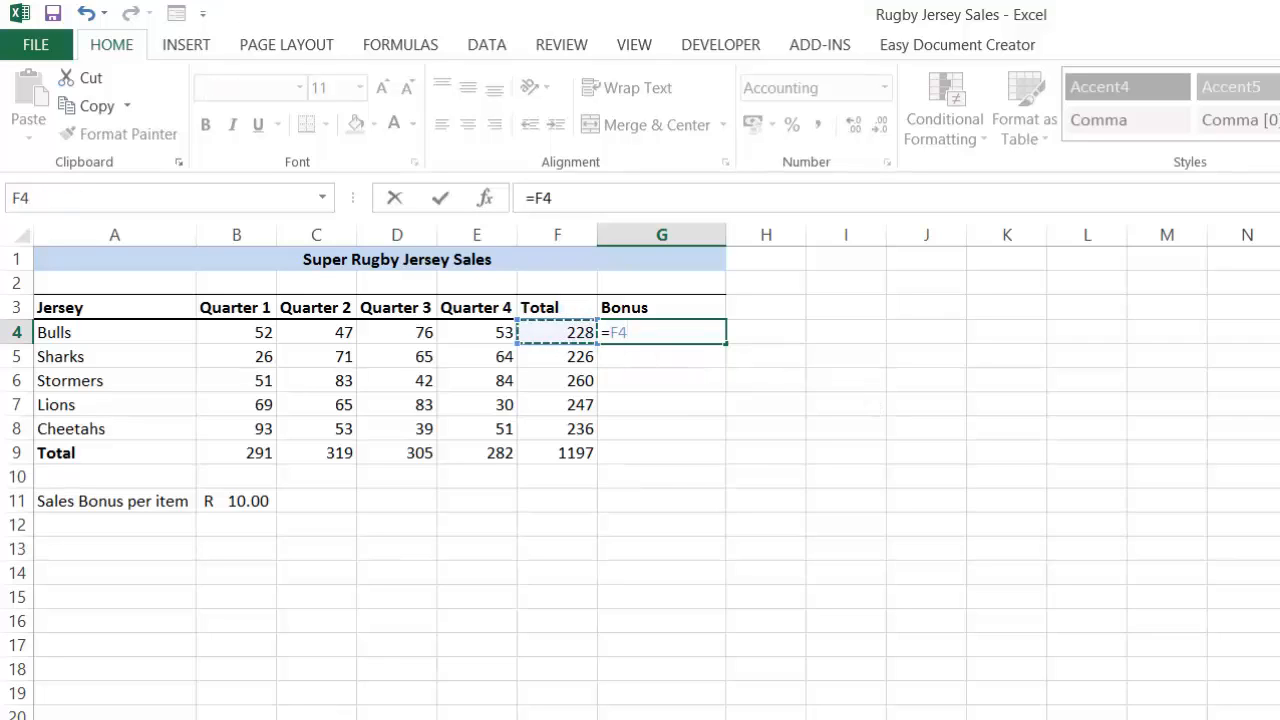
pyautogui.write('*')
pyautogui.click(224, 501)
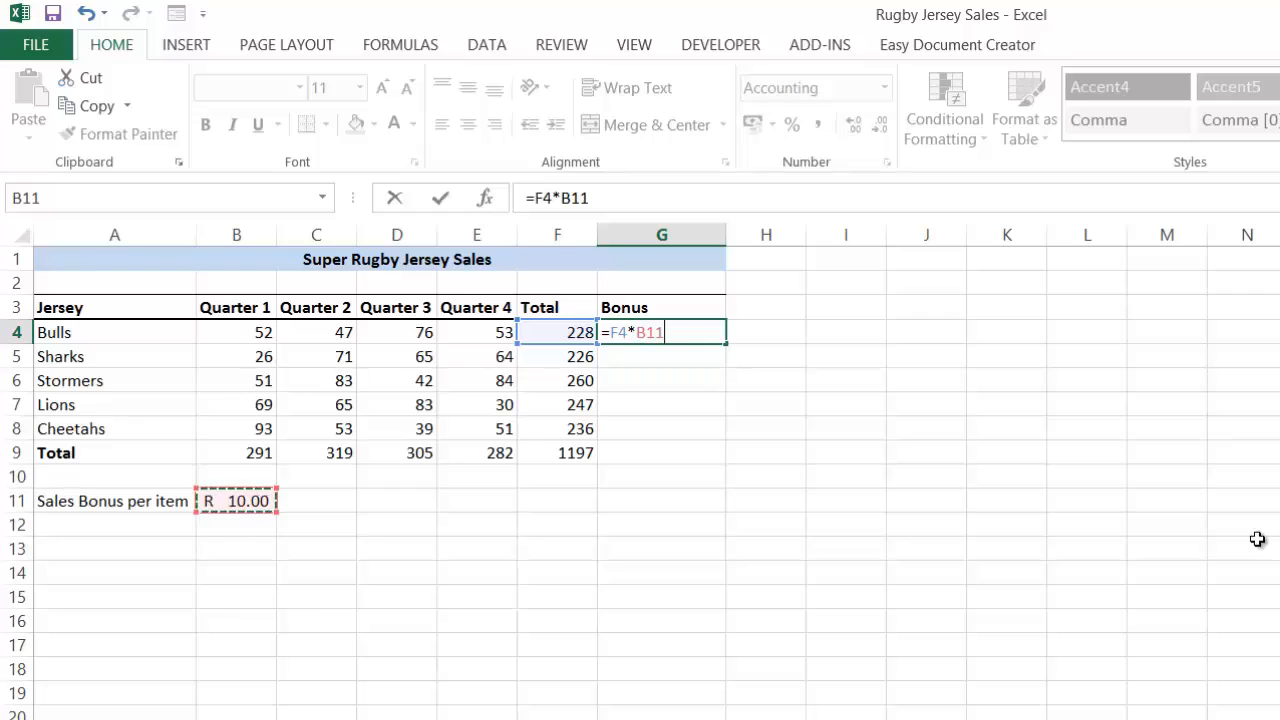
pyautogui.press('F4')
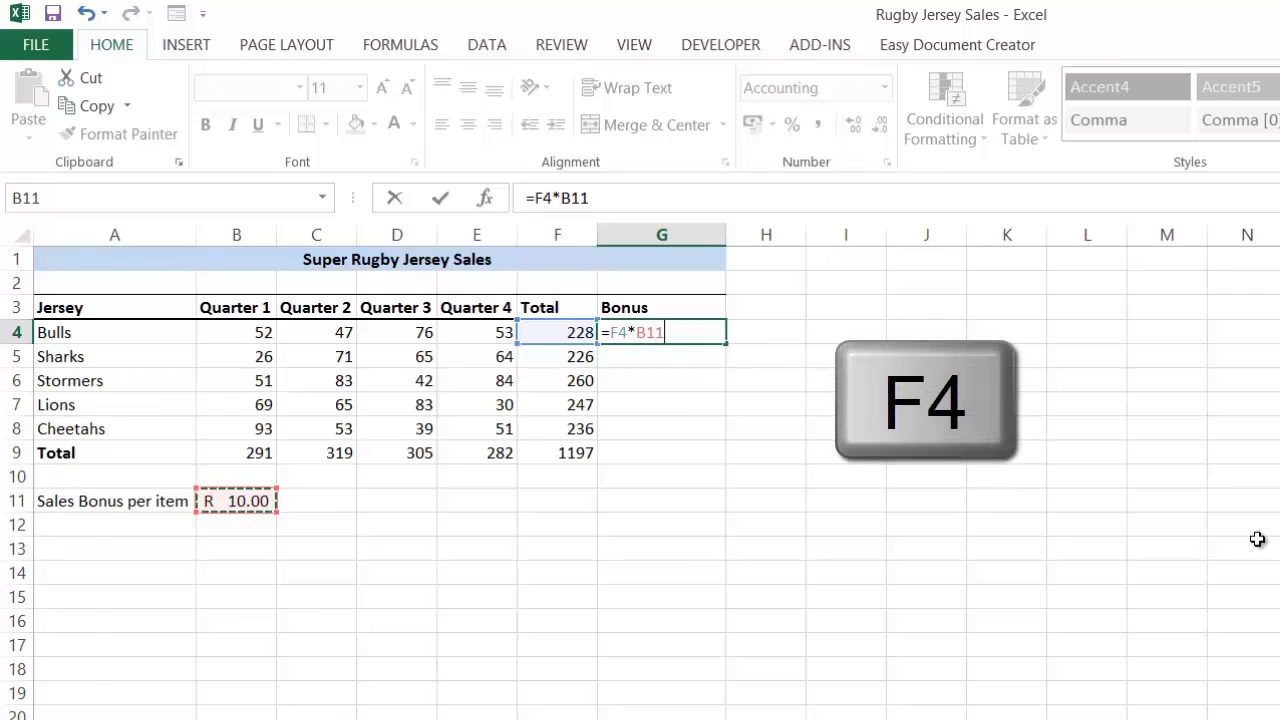
pyautogui.press('F4')
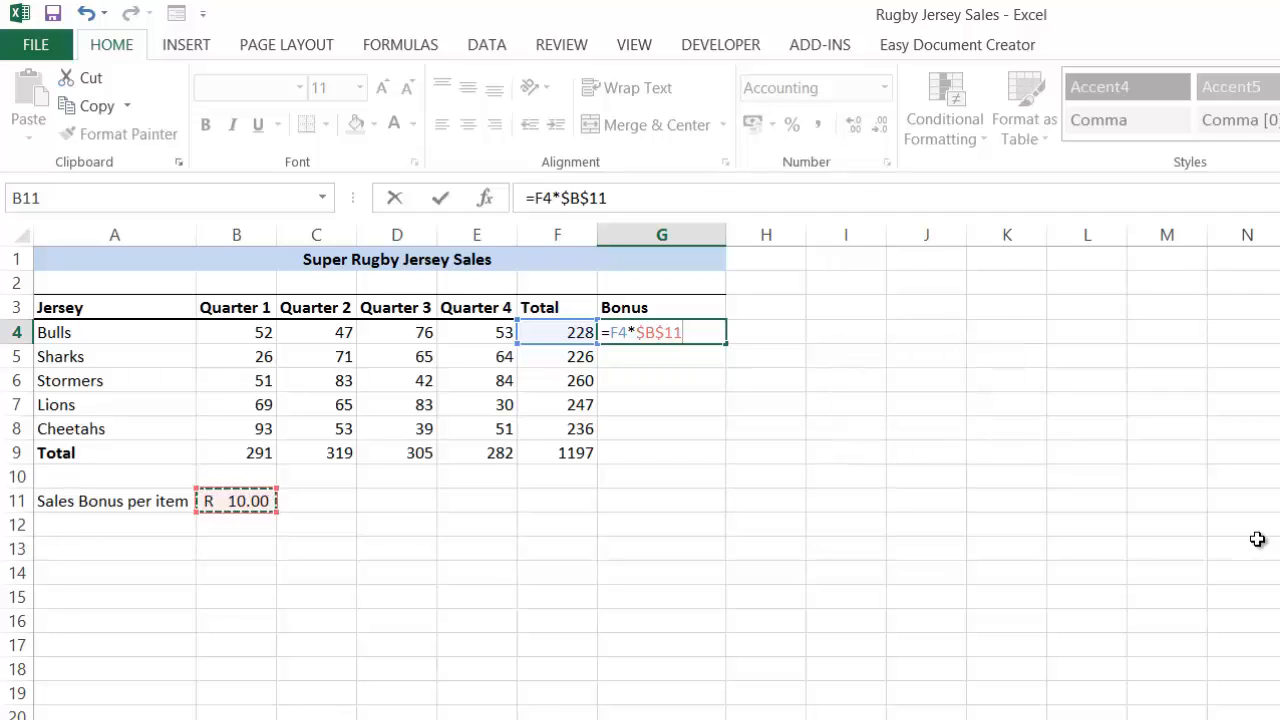
pyautogui.press('Return')
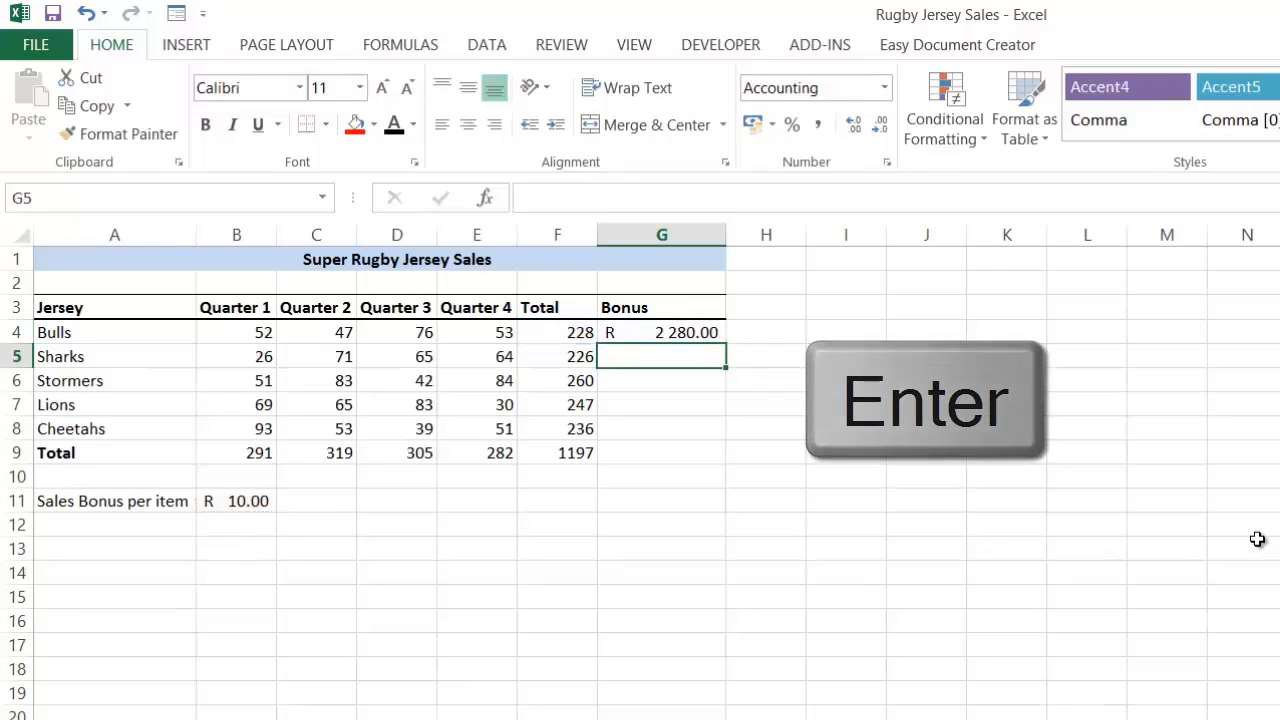
pyautogui.press('Up')
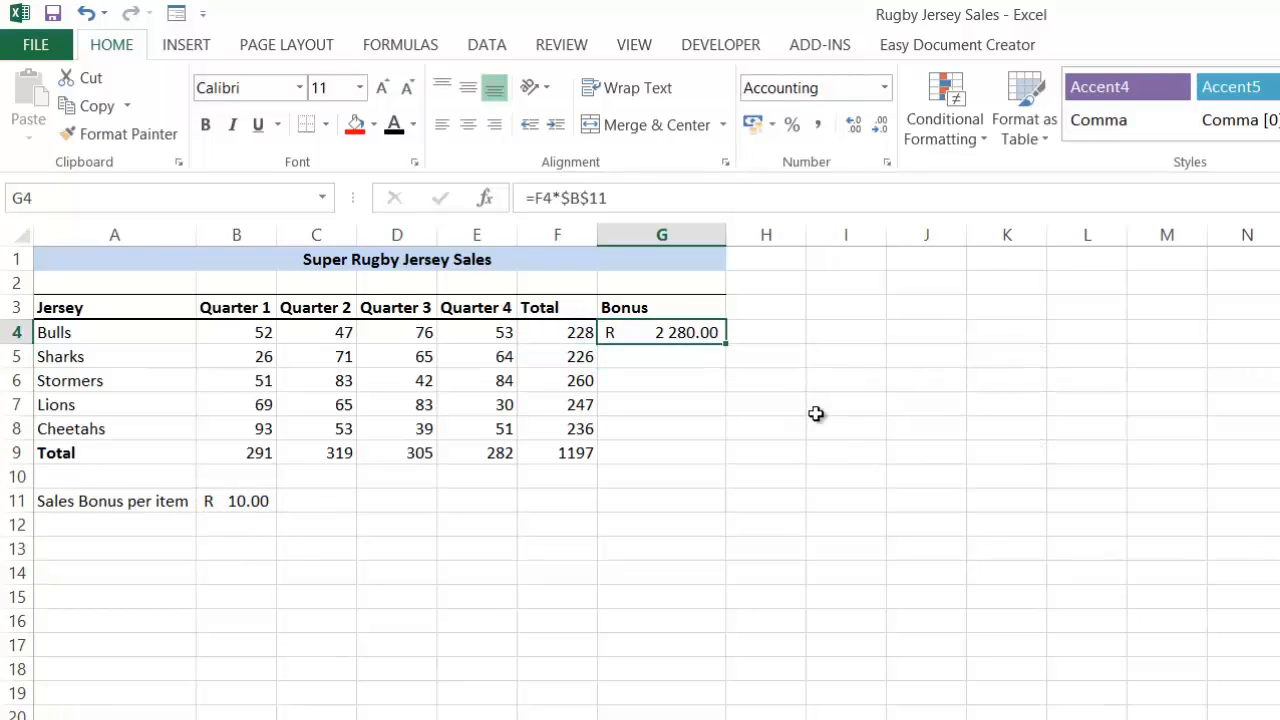
pyautogui.doubleClick(726, 344)
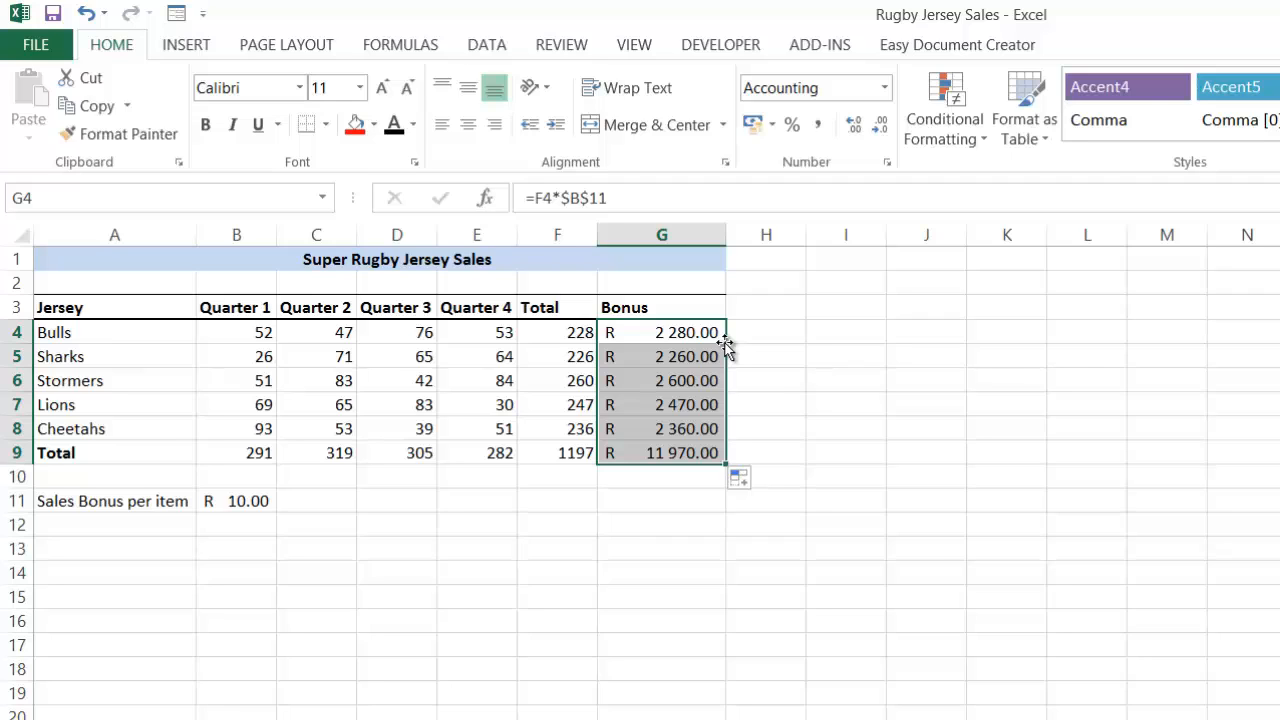
# - Examine the filled formulas in the Bonus column from G4 down to G9, checking their row and absolute references
pyautogui.click(714, 336)
pyautogui.press('Down')
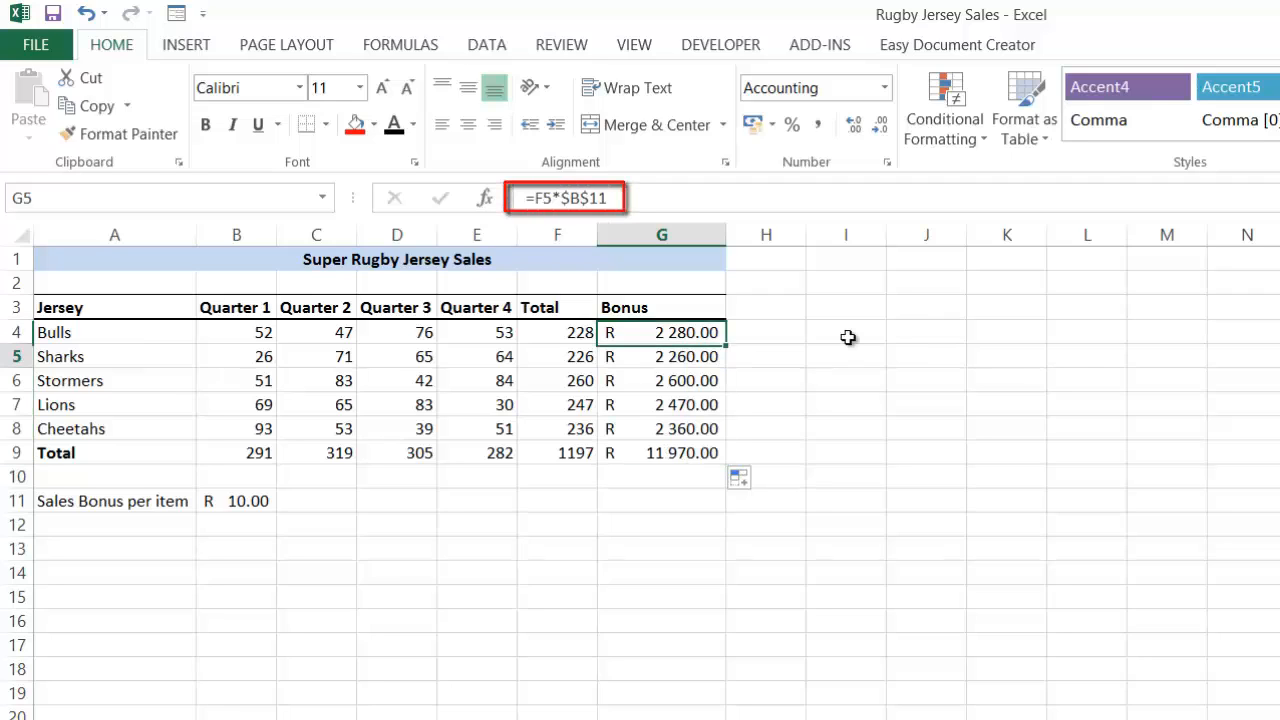
pyautogui.press('Down')
pyautogui.press('Down')
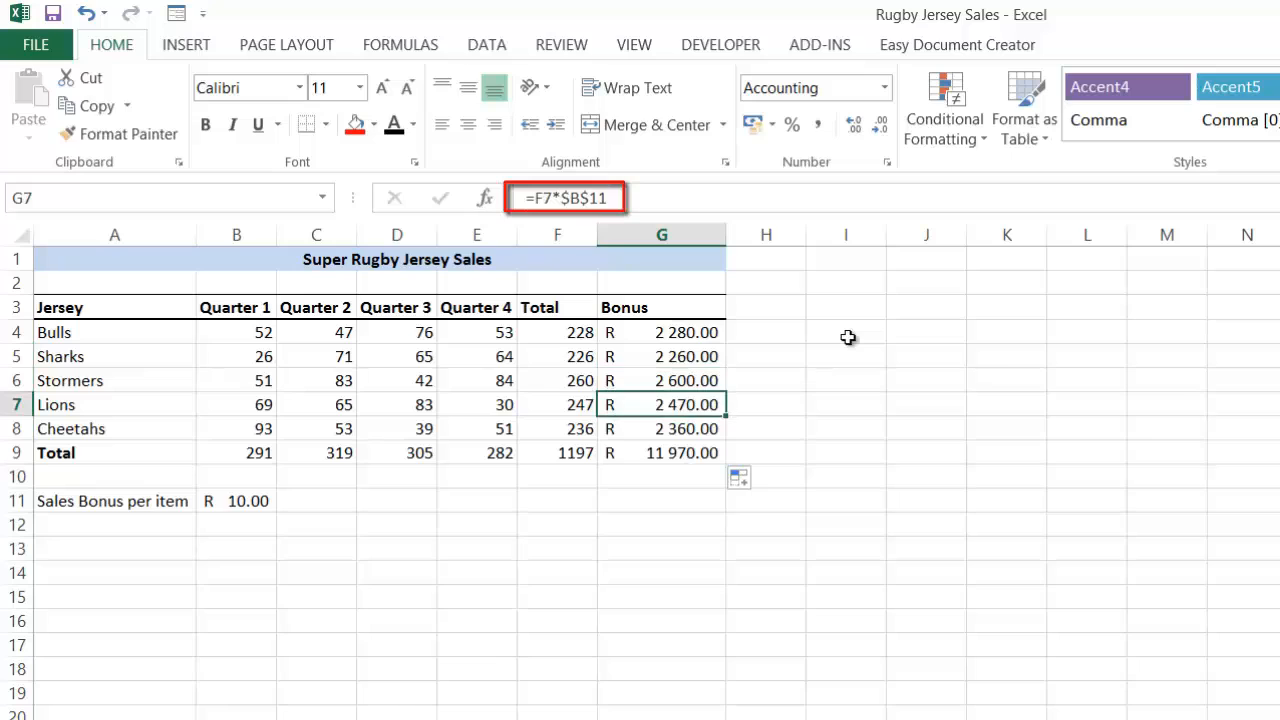
pyautogui.press('Down')
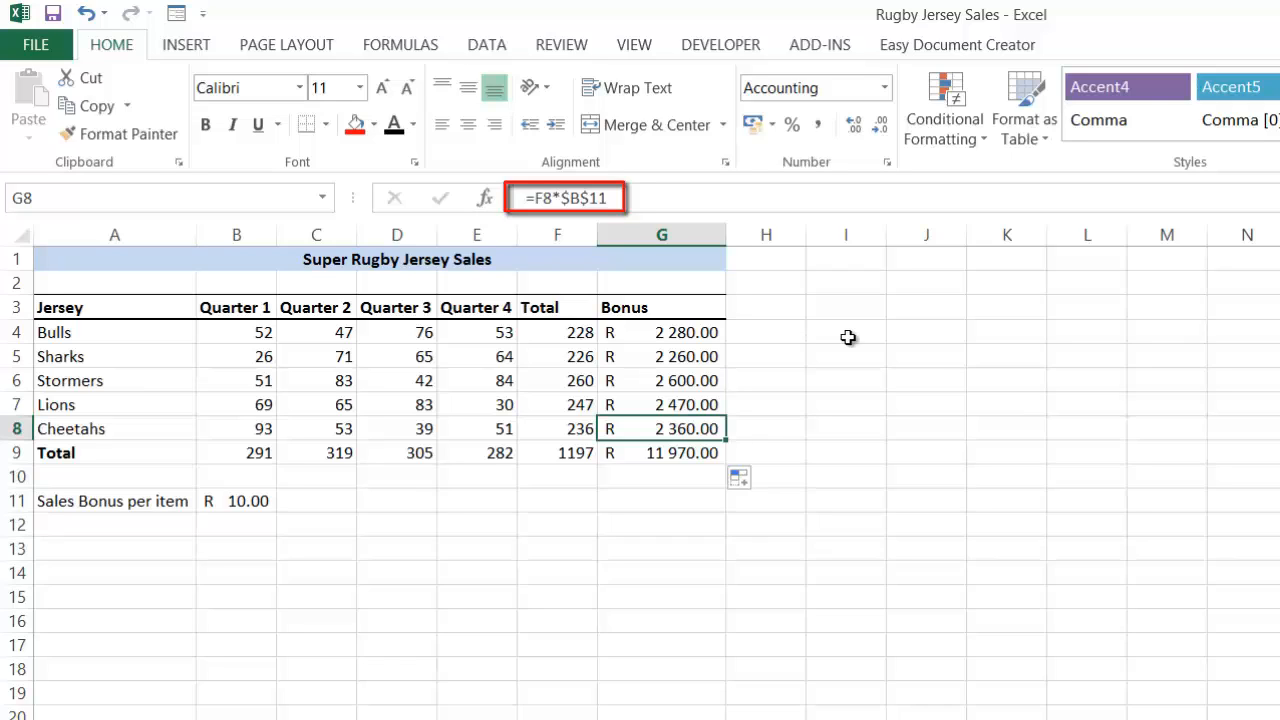
pyautogui.press('Down')
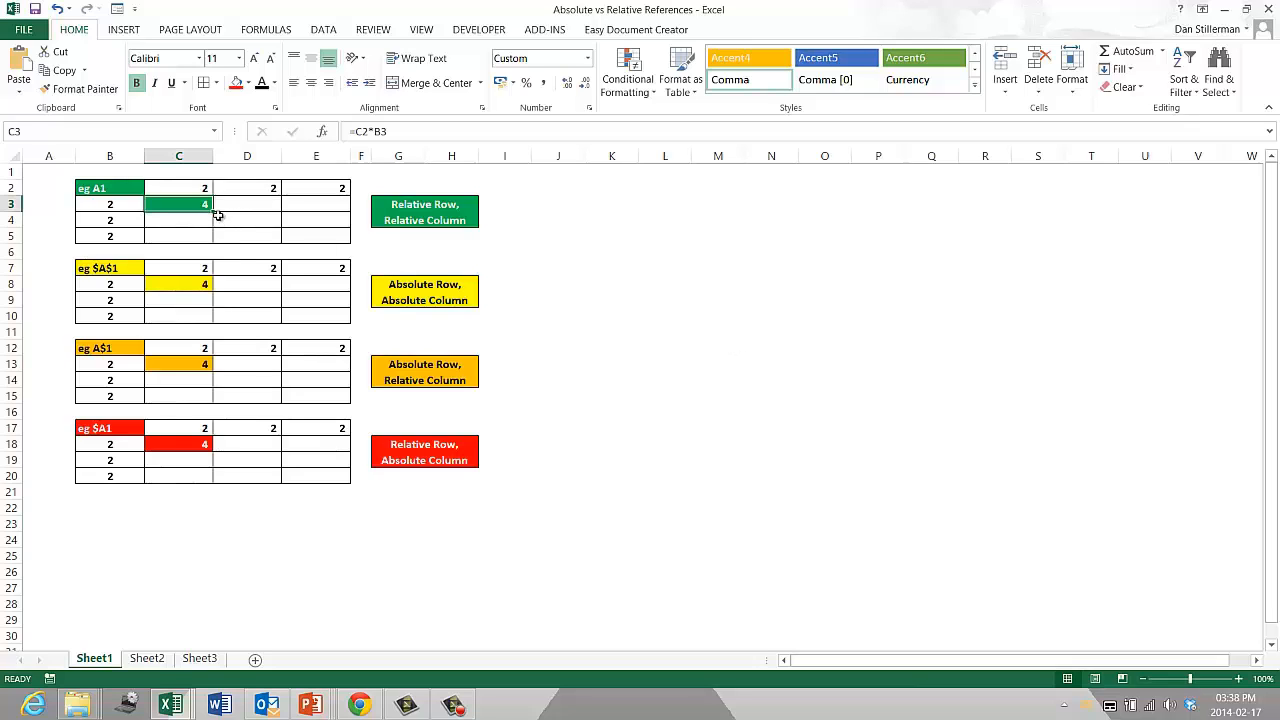
# - In the Absolute vs Relative References workbook, fill the relative formula from C3 across the green table's range C3:E5
pyautogui.moveTo(213, 211); pyautogui.dragTo(349, 248)
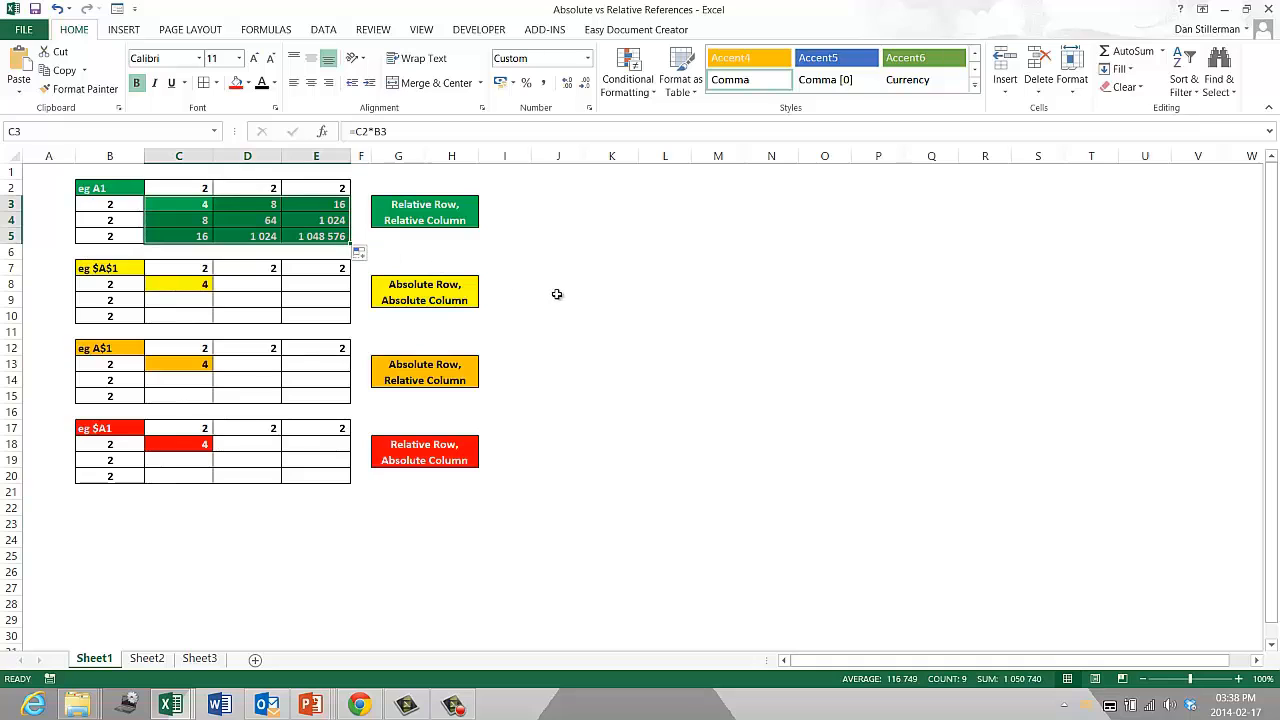